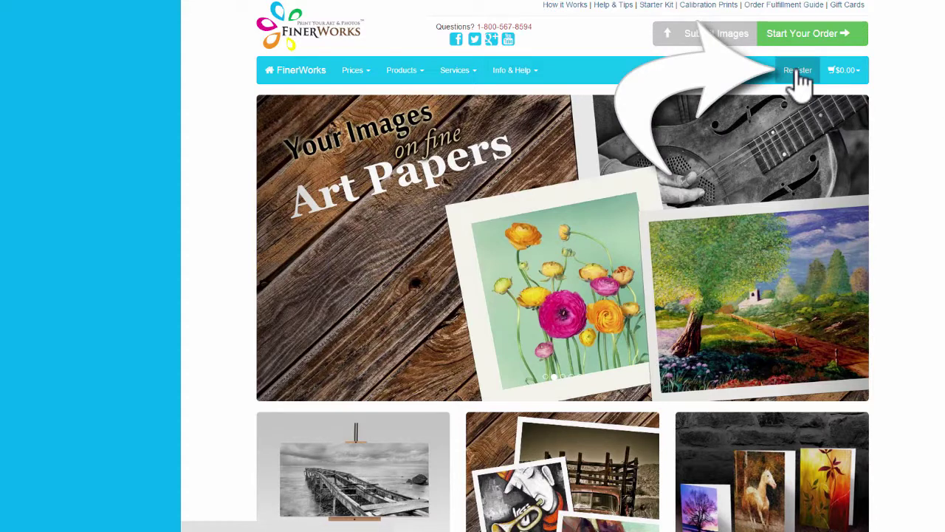
Step: Start a free Basic Account registration, entering the chosen username and moving on to the password
left_click(798, 73)
left_click(812, 125)
left_click(809, 144)
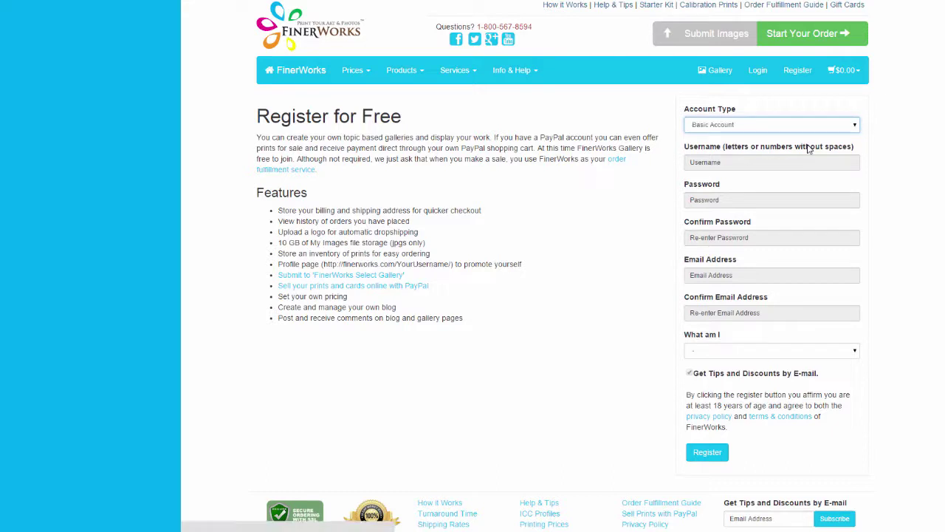
left_click(794, 161)
type("WandaPaints")
left_click(727, 199)
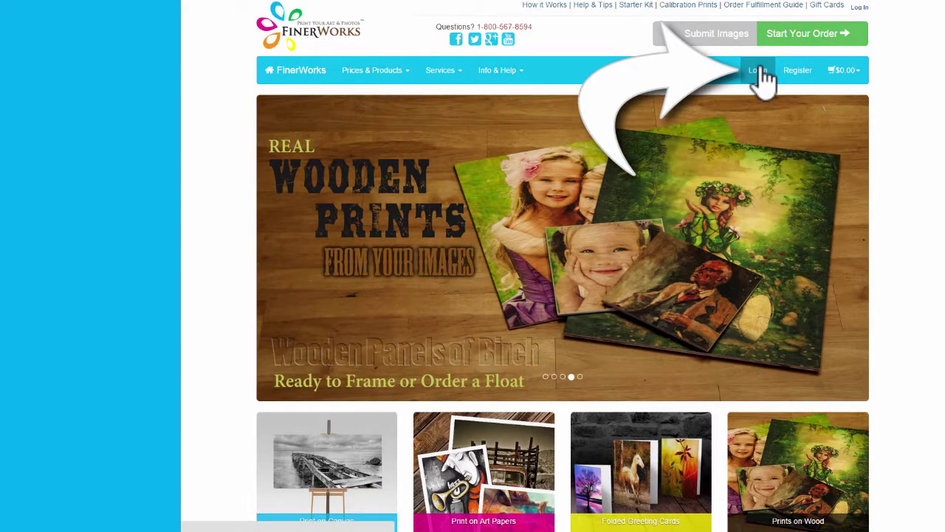
Step: Log in with the new username and password to reach the My Account dashboard
left_click(759, 68)
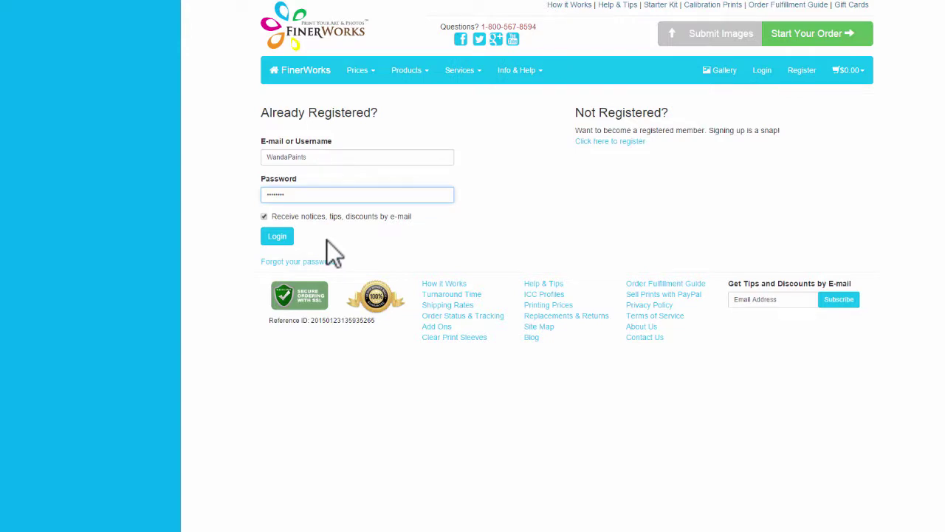
left_click(280, 237)
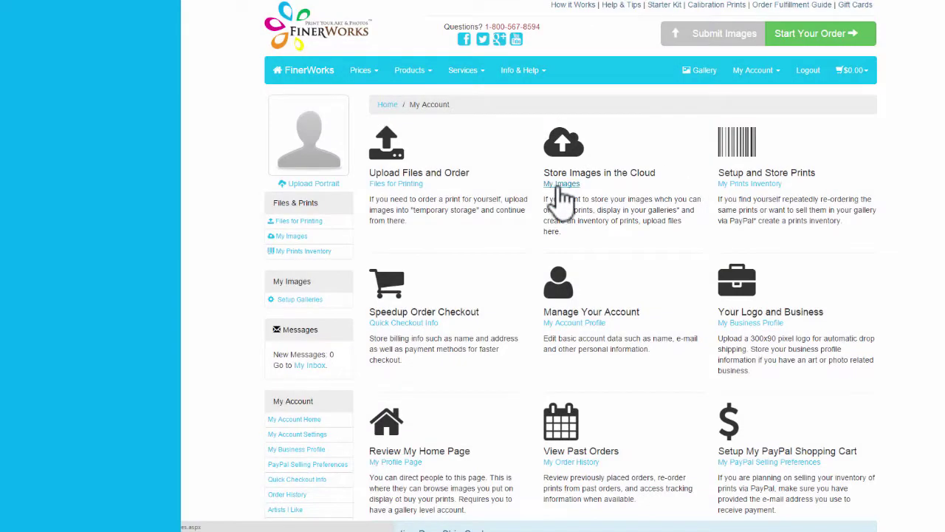
Step: Queue the littlethings, all your life and i can do all things images for upload in My Images
left_click(560, 187)
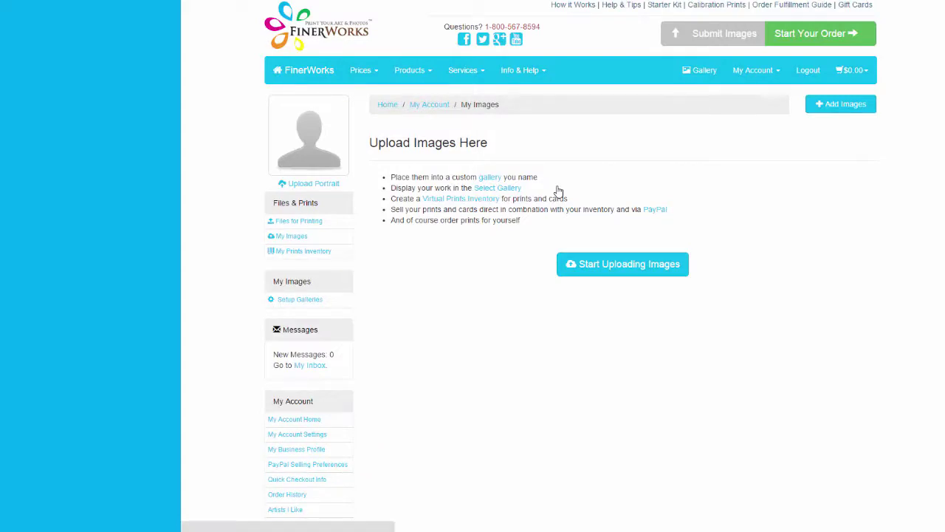
left_click(591, 264)
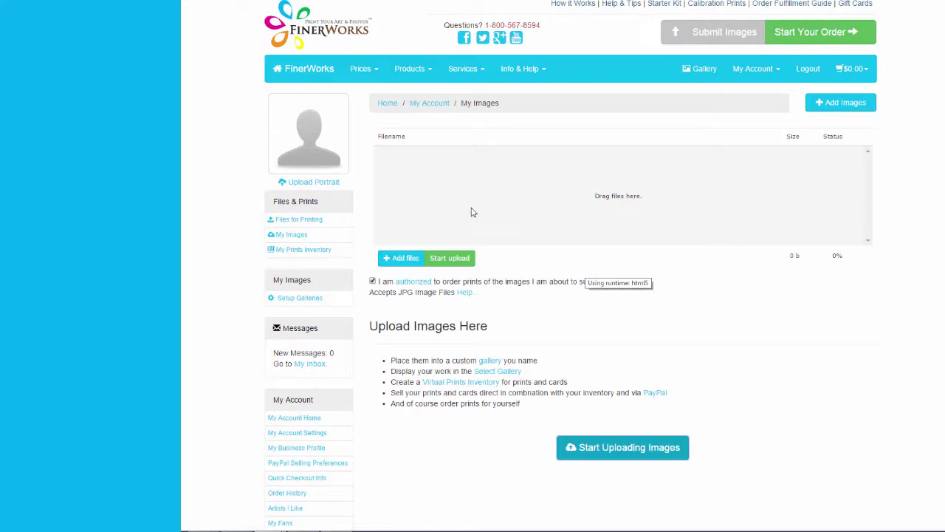
left_click(399, 260)
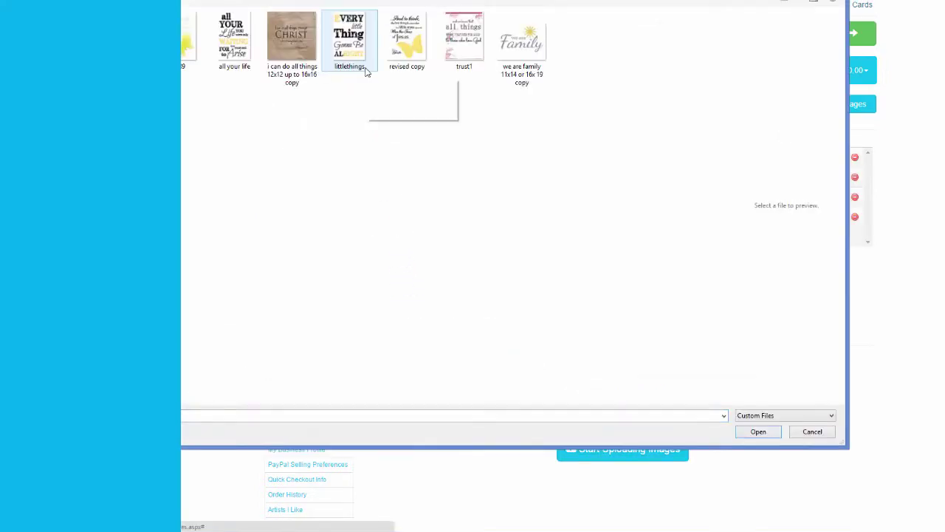
left_click(354, 56)
left_click(231, 56, "ctrl")
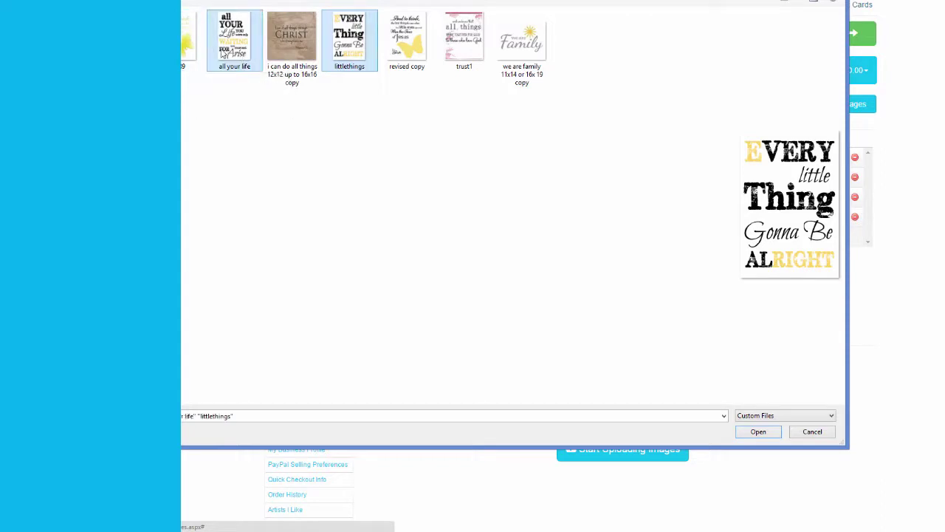
left_click(292, 45, "ctrl")
left_click(759, 431)
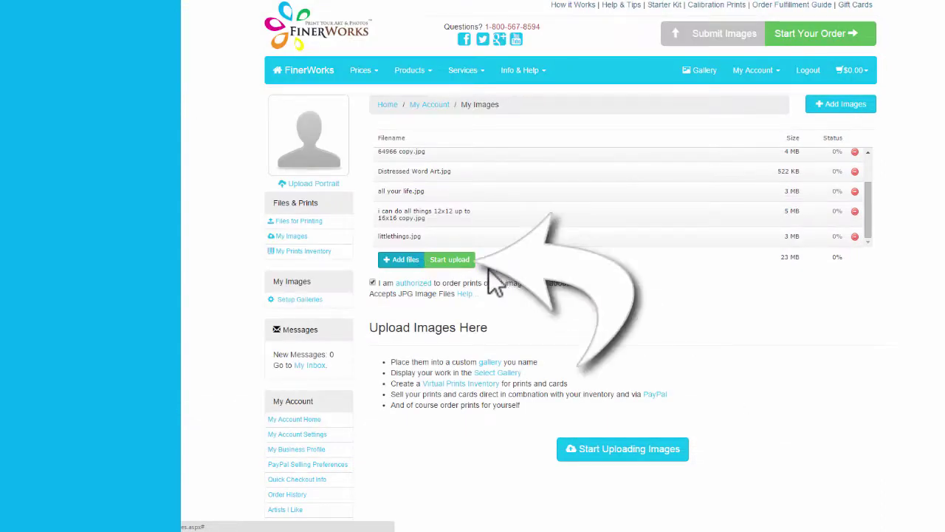
Step: Upload the seven queued images and set the Love image's select gallery to Christian
left_click(465, 262)
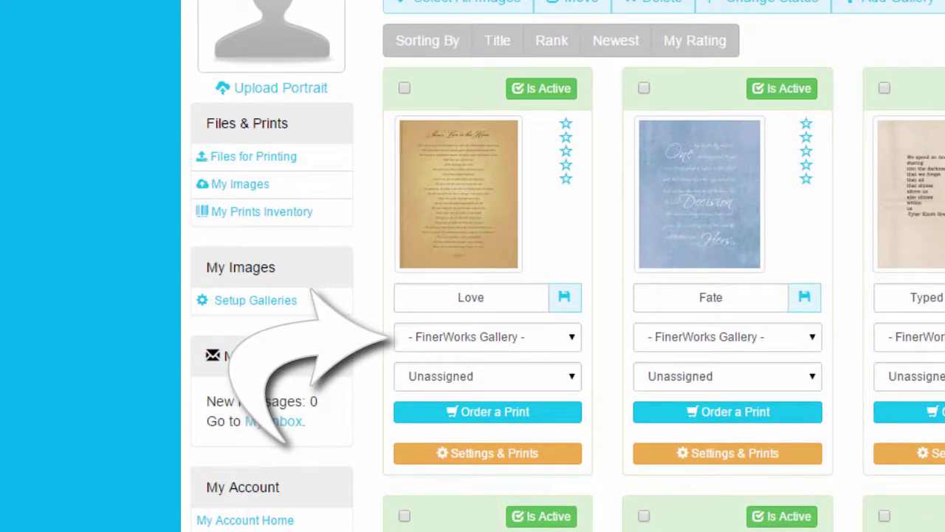
left_click(572, 336)
left_click(473, 508)
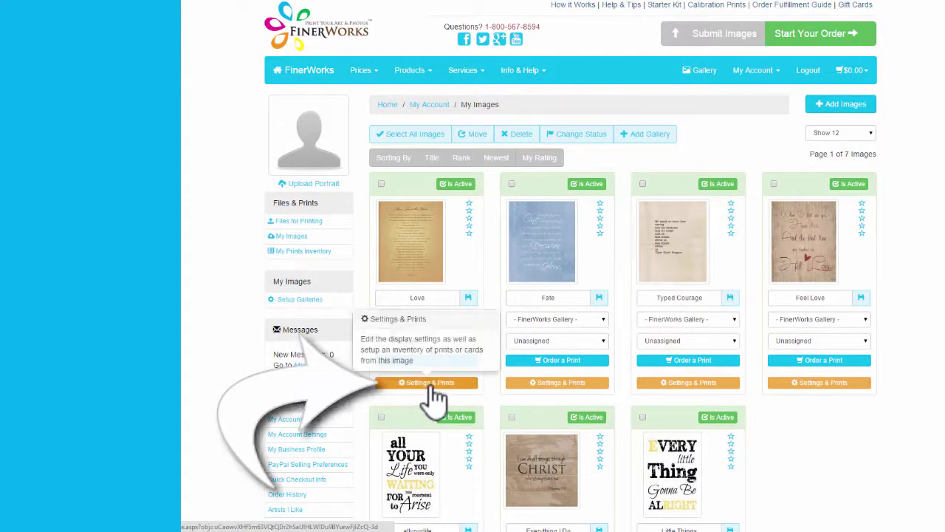
Step: On the Love image's settings page, enter the creative description 'Sweet prayer about love inside the home'
left_click(431, 384)
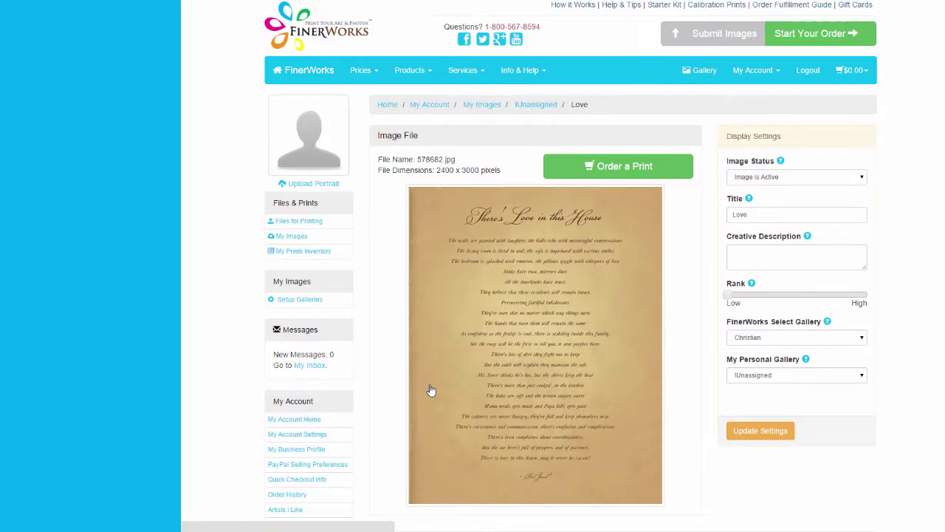
scroll(735, 349, "down", 4)
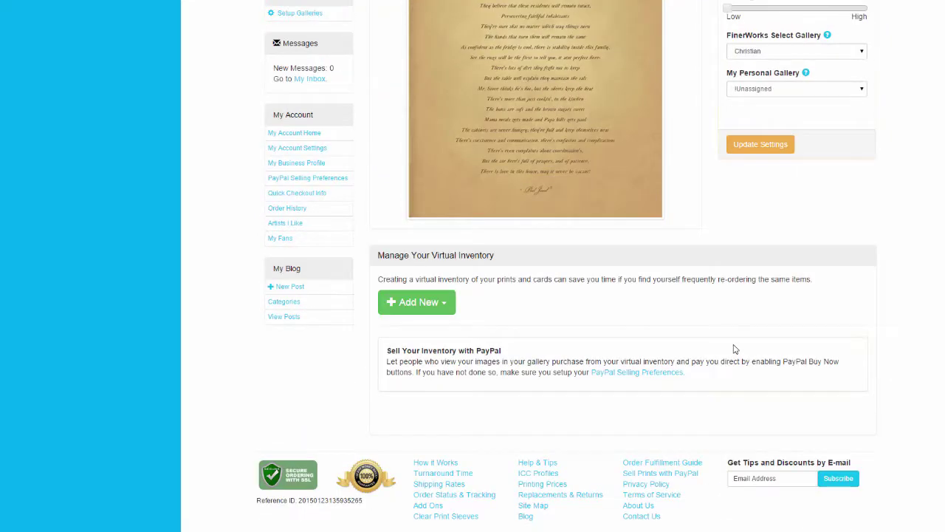
scroll(735, 348, "up", 4)
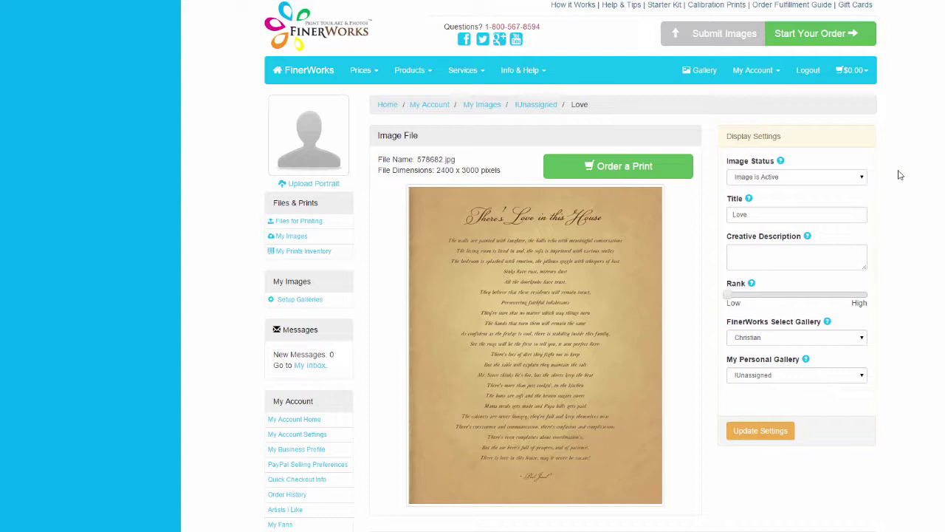
scroll(863, 180, "down", 1)
left_click(794, 245)
type("Sweet prayer")
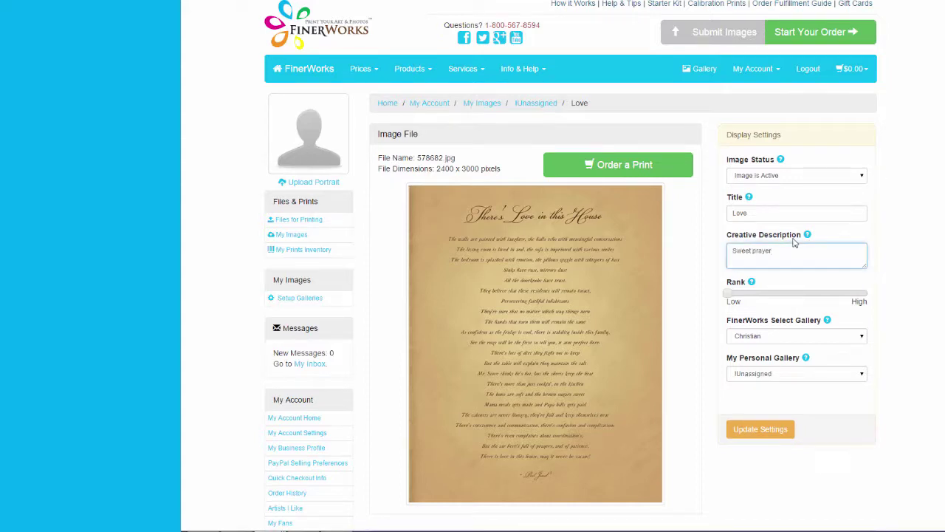
type(" about love and")
scroll(702, 220, "down", 3)
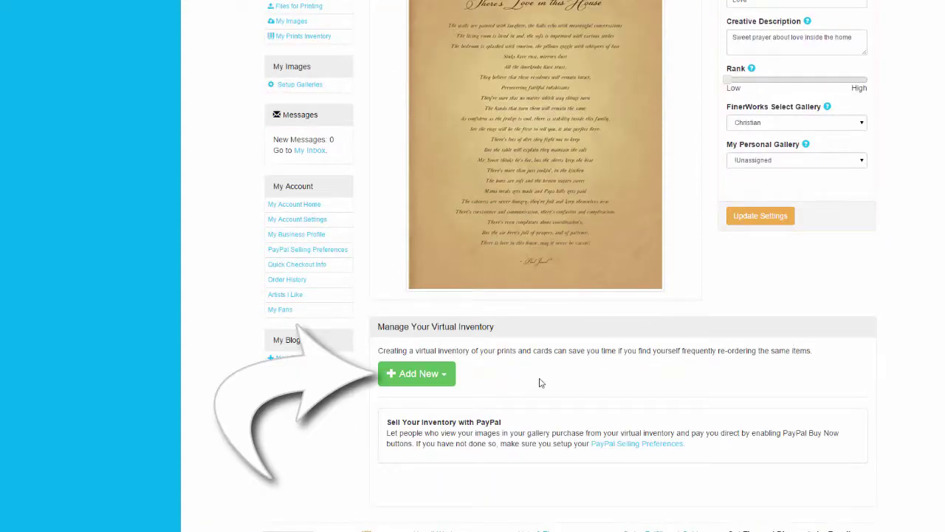
Step: Add a new print item for Love: Gloss Canvas media, Thin Gallery Wrap style, size 12x18
left_click(427, 378)
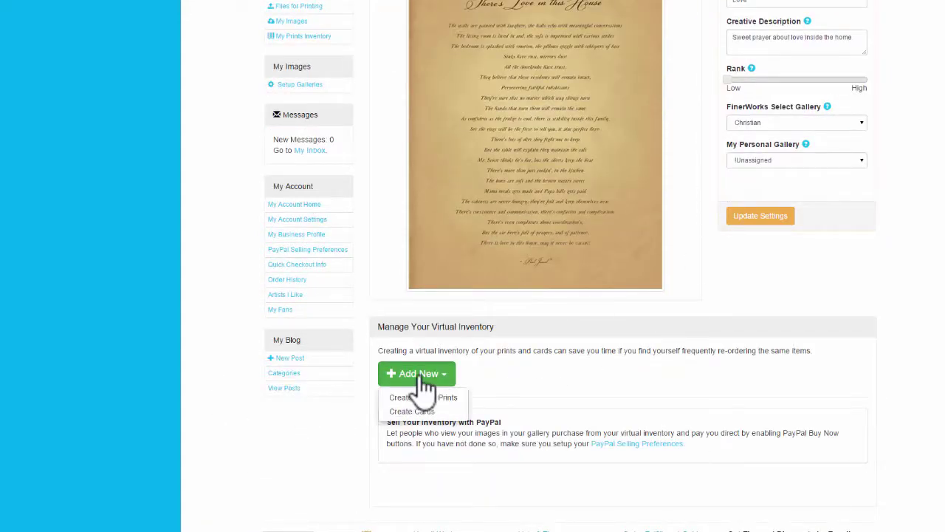
left_click(415, 411)
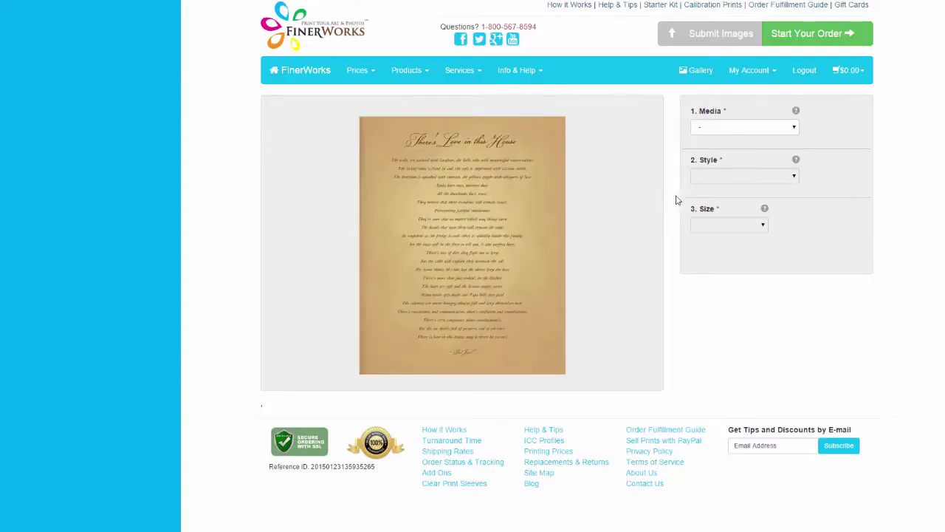
left_click(793, 127)
left_click(783, 148)
left_click(789, 186)
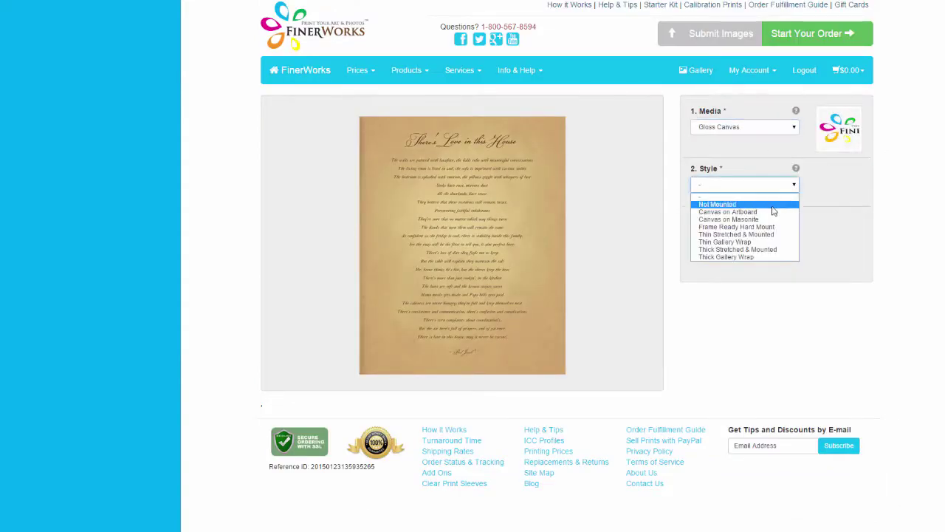
left_click(745, 244)
left_click(744, 241)
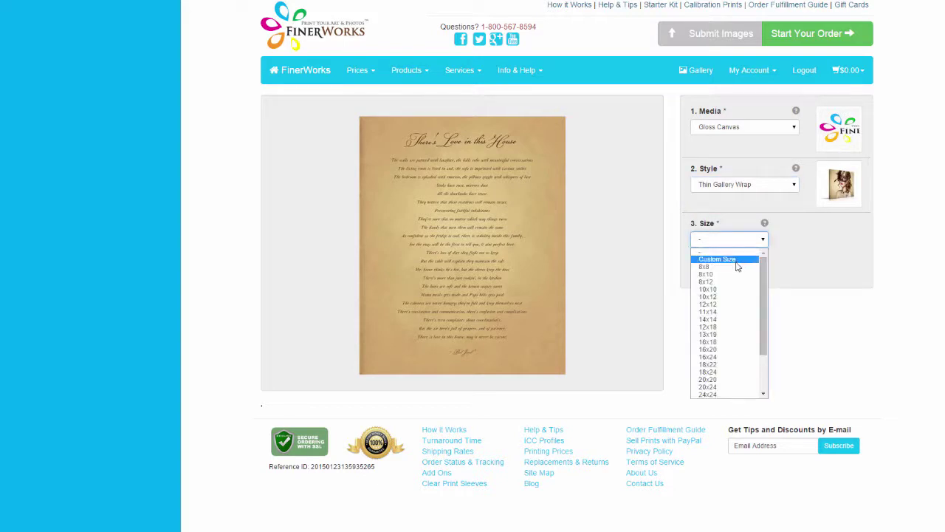
left_click(723, 331)
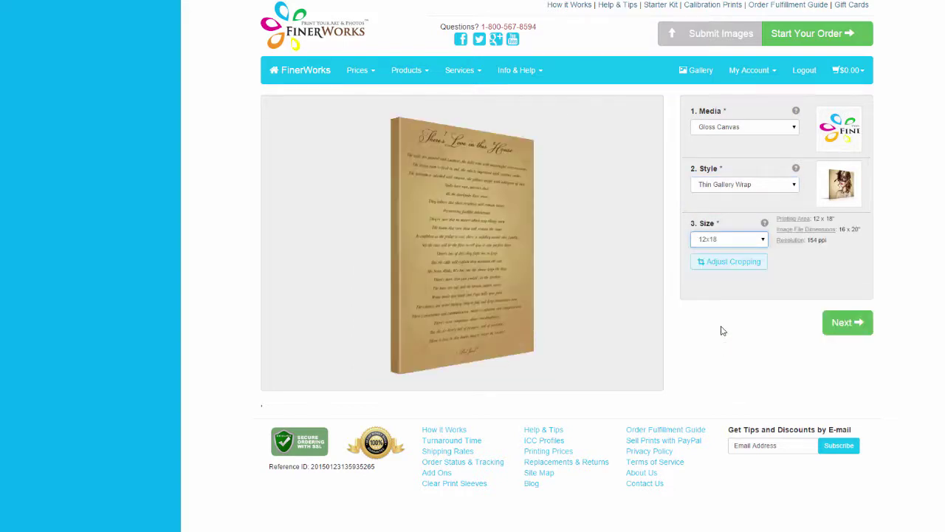
Step: Review the cropping unchanged, choose Wire Hanger & Backing finishing, and save the print
left_click(727, 263)
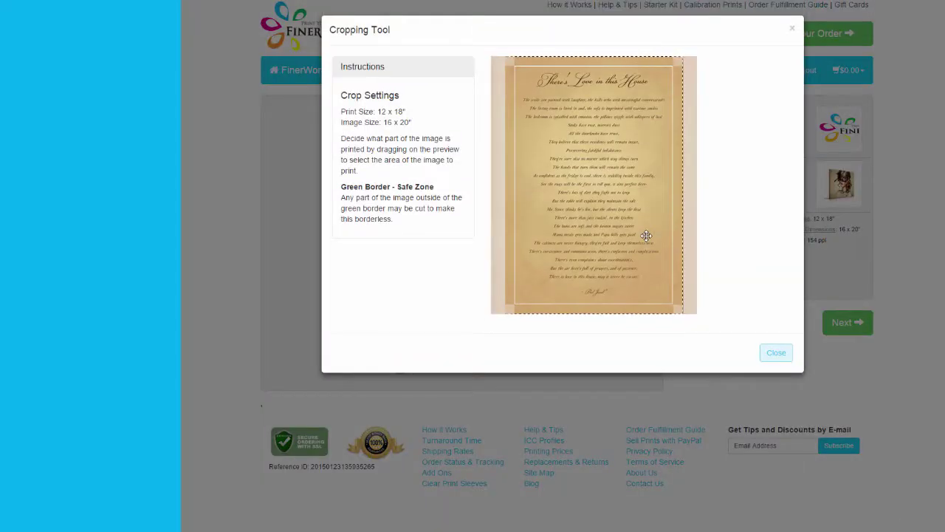
left_click(774, 352)
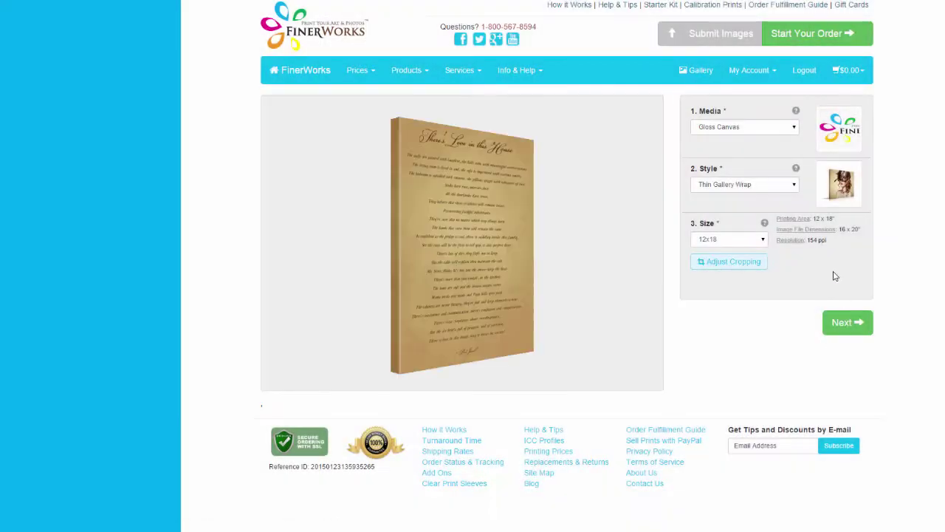
left_click(844, 321)
left_click(794, 130)
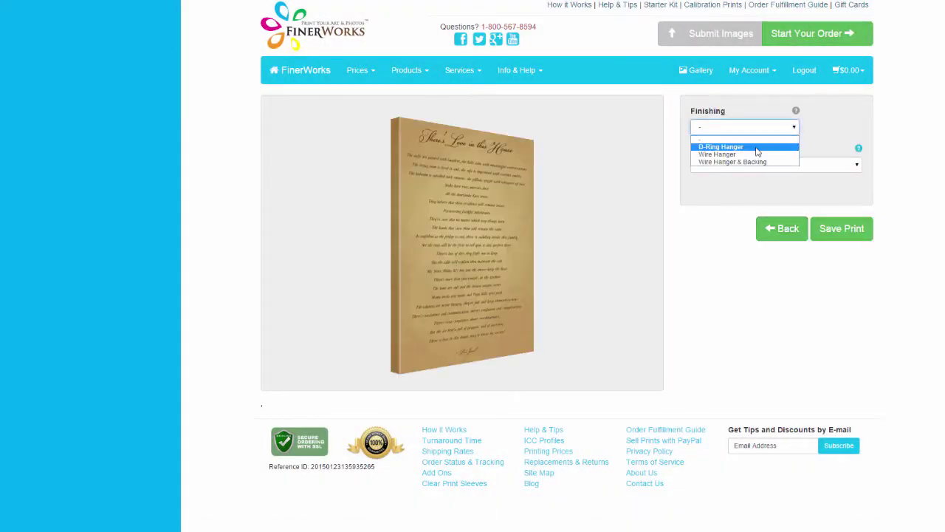
left_click(747, 162)
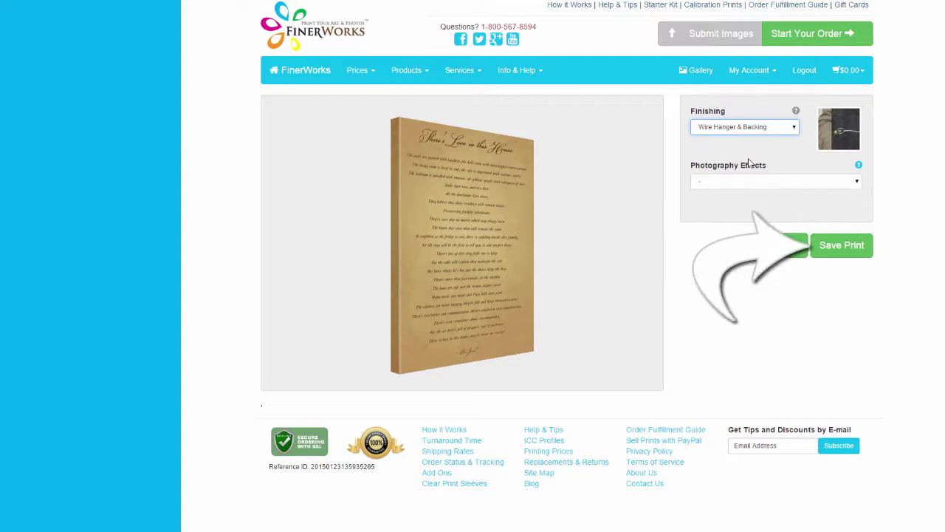
left_click(835, 248)
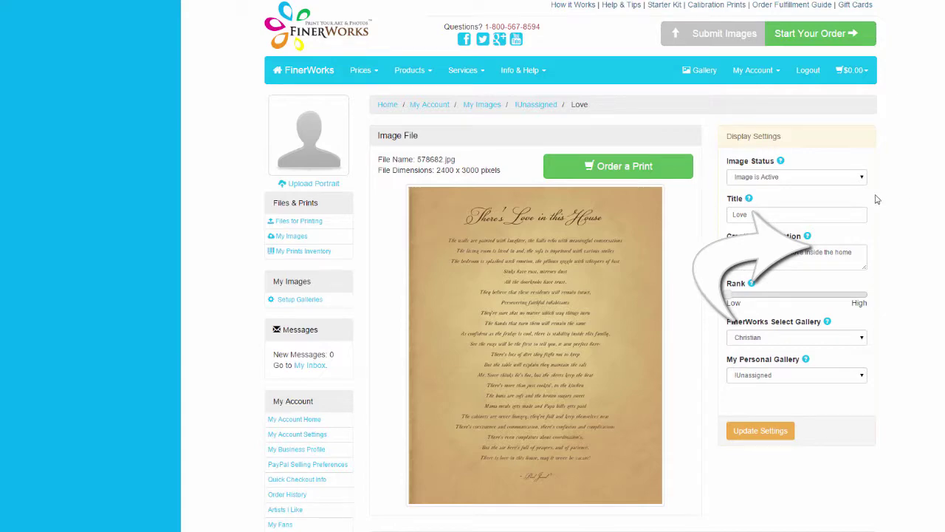
Step: Scroll to My Prints Inventory showing the $58 12x18 Gloss Canvas print, then open My Account
scroll(877, 200, "down", 5)
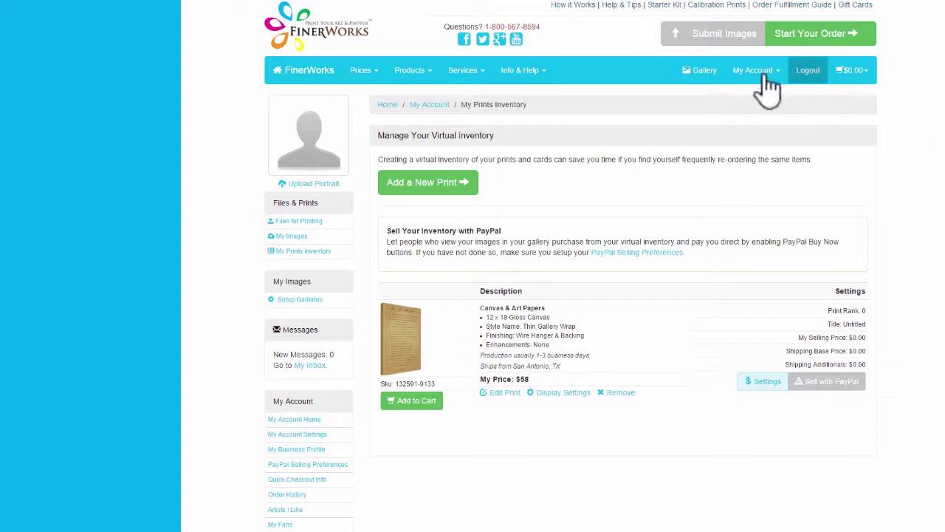
left_click(765, 78)
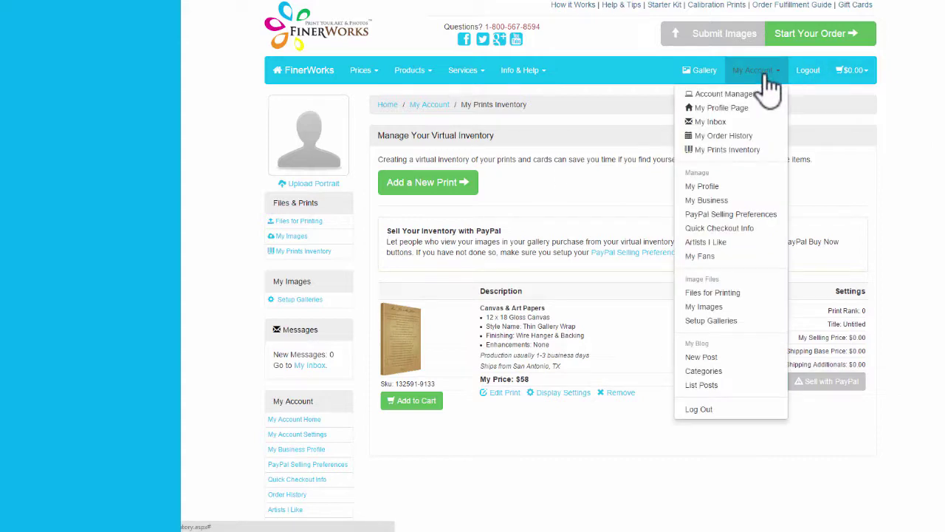
Step: On the Setup Galleries page, add a gallery titled 'Inspiration'
left_click(711, 320)
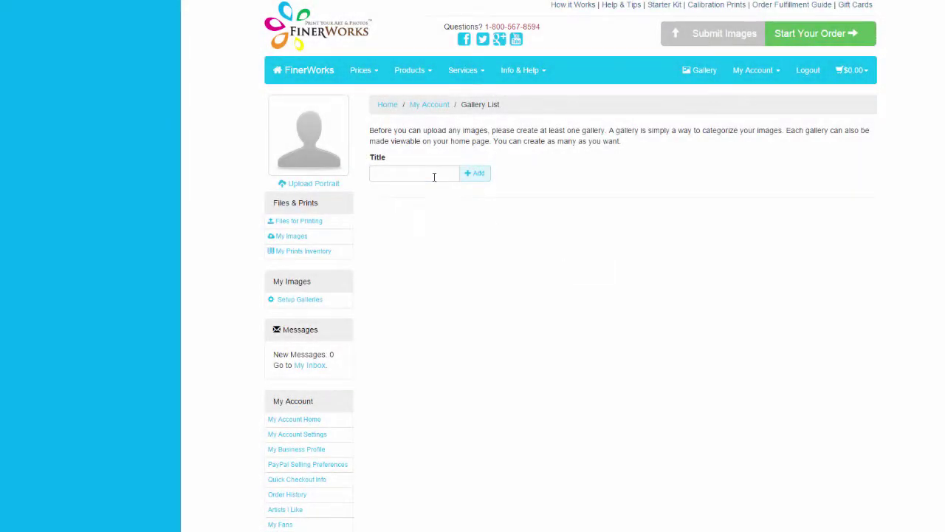
left_click(434, 177)
type("Inspiration")
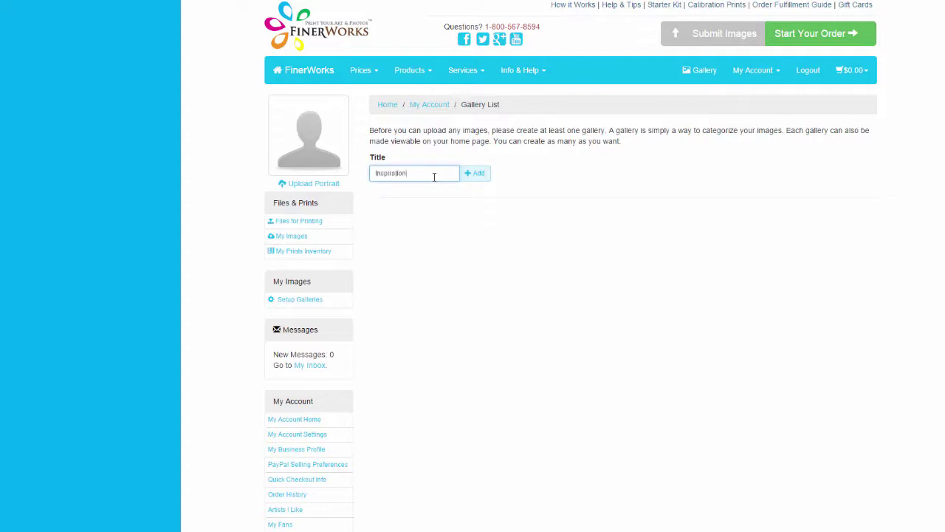
left_click(484, 178)
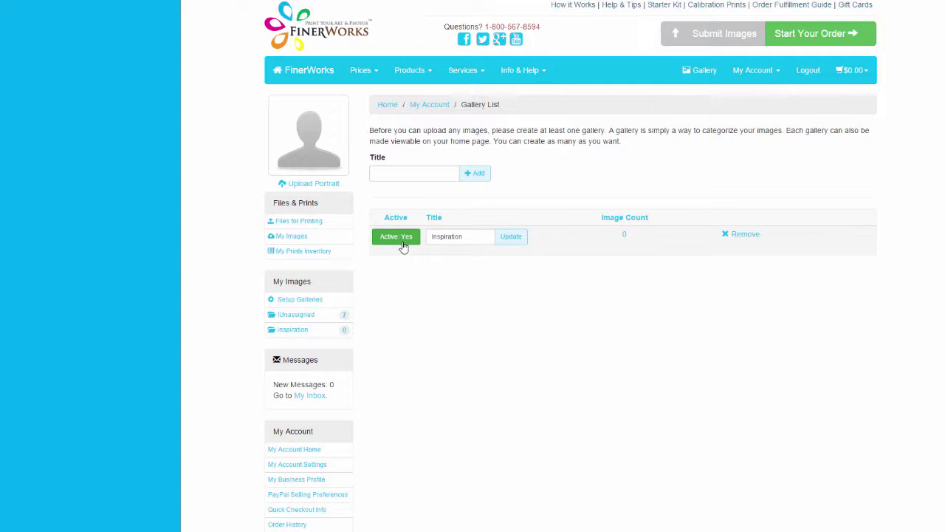
left_click(782, 72)
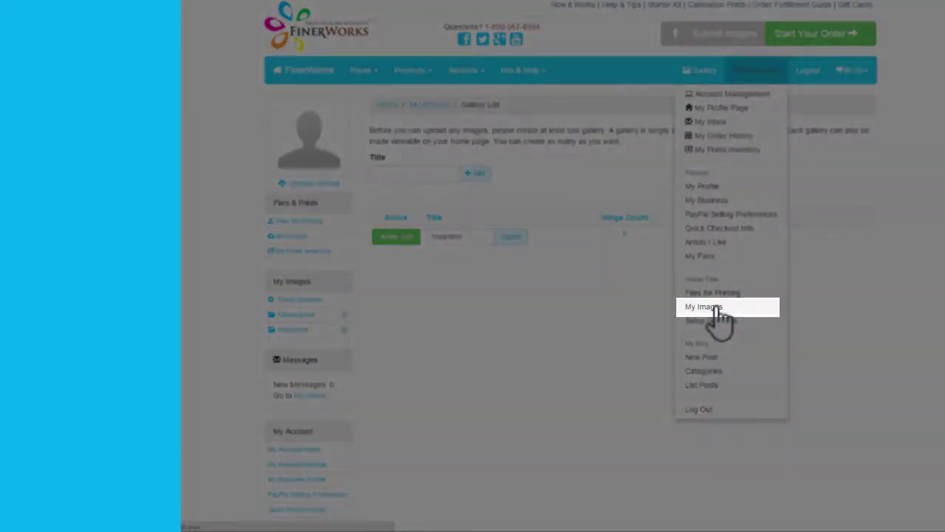
Step: Assign the Love, Fate, Typed Courage and Feel Love images to the Inspiration gallery
left_click(716, 310)
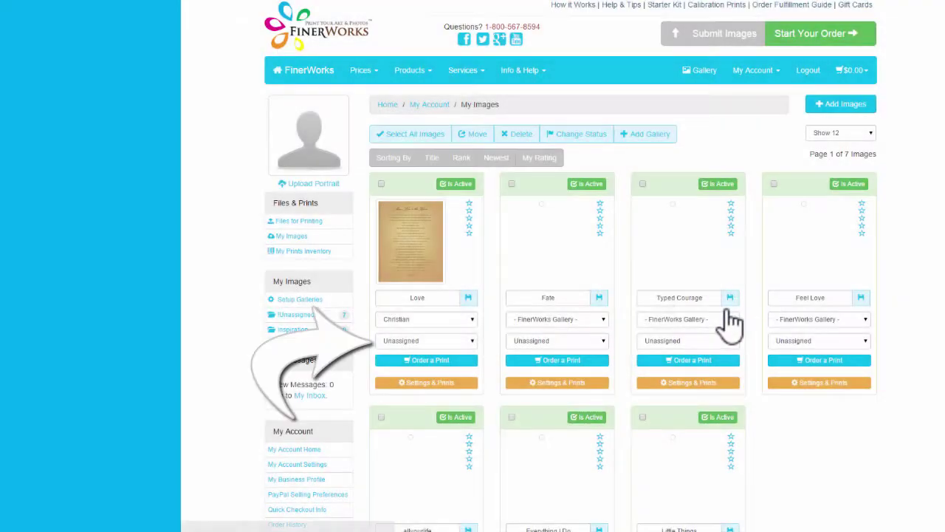
left_click(425, 340)
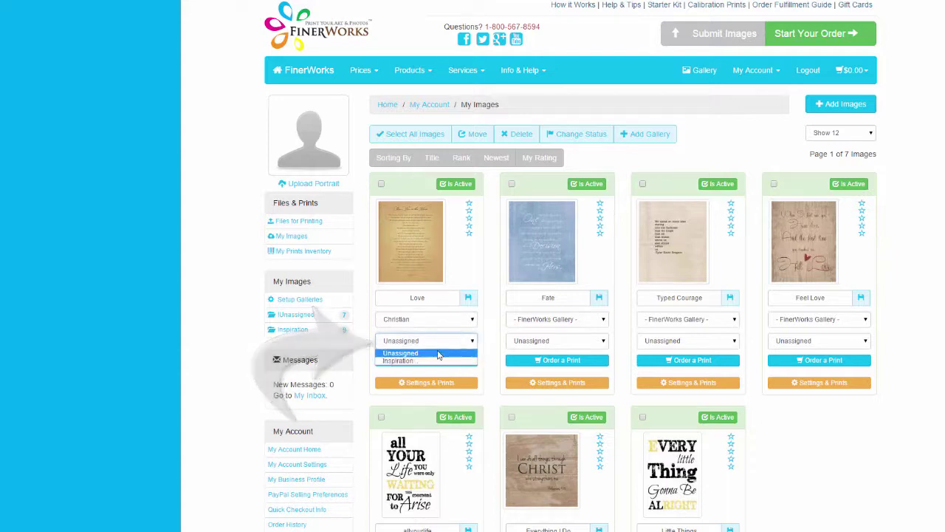
left_click(428, 360)
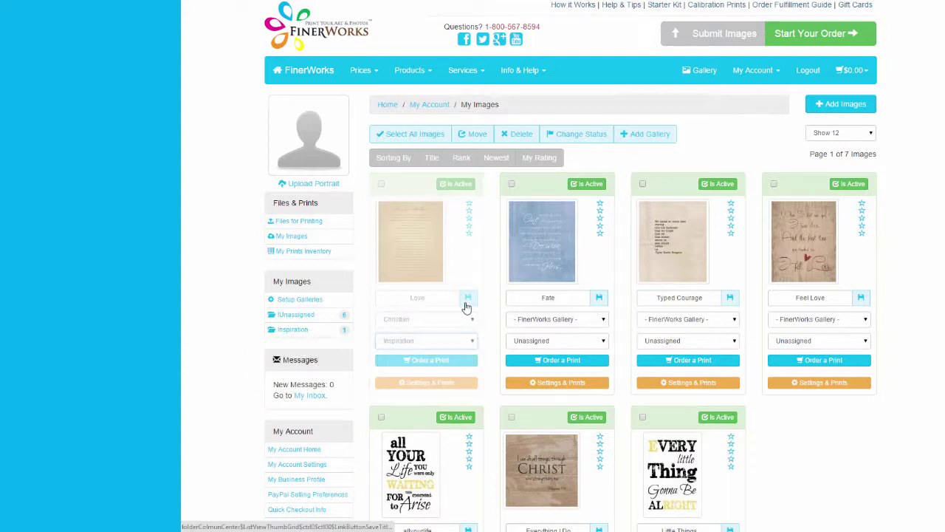
left_click(559, 343)
left_click(545, 360)
left_click(690, 341)
left_click(675, 360)
left_click(812, 341)
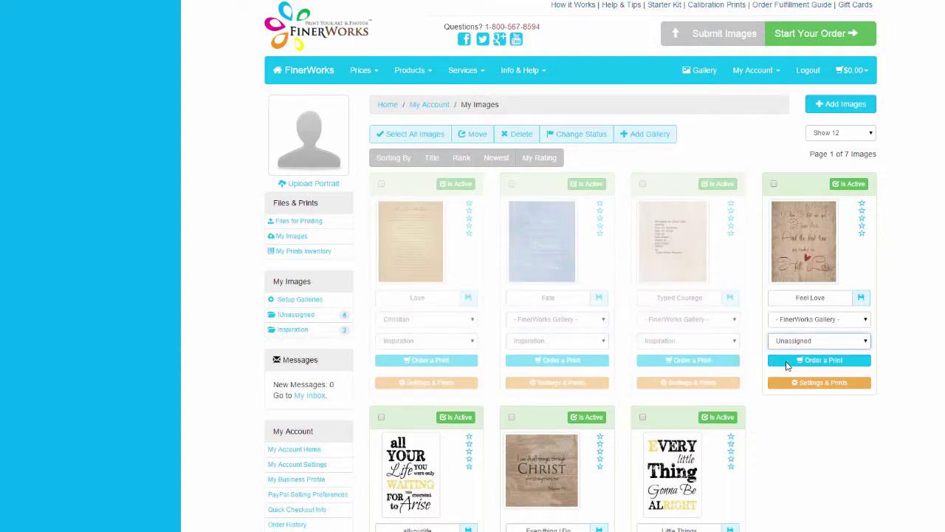
left_click(791, 361)
Step: Assign the remaining unassigned images further down the page to Inspiration
scroll(791, 361, "down", 1)
left_click_drag(687, 466, 675, 486)
left_click(554, 466)
left_click(424, 486)
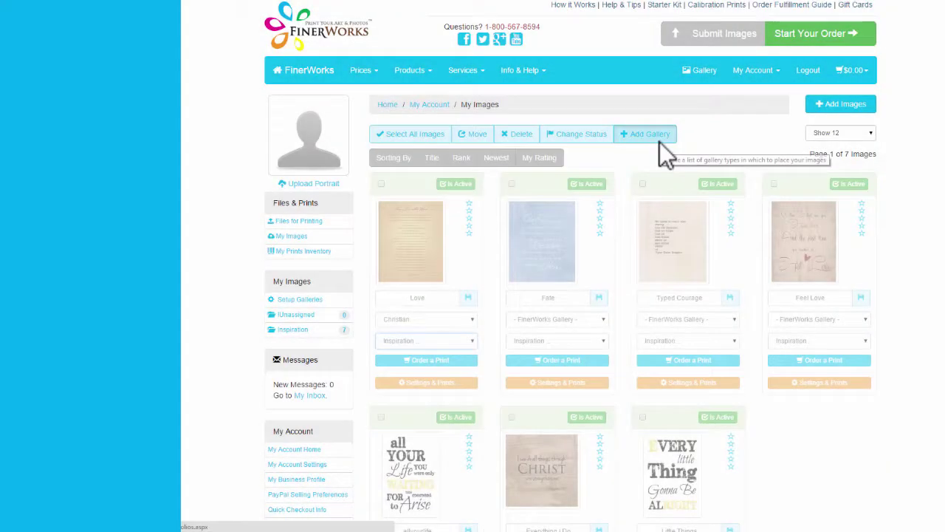
Step: On the Gallery List page, add a gallery titled 'Fun'
left_click(660, 143)
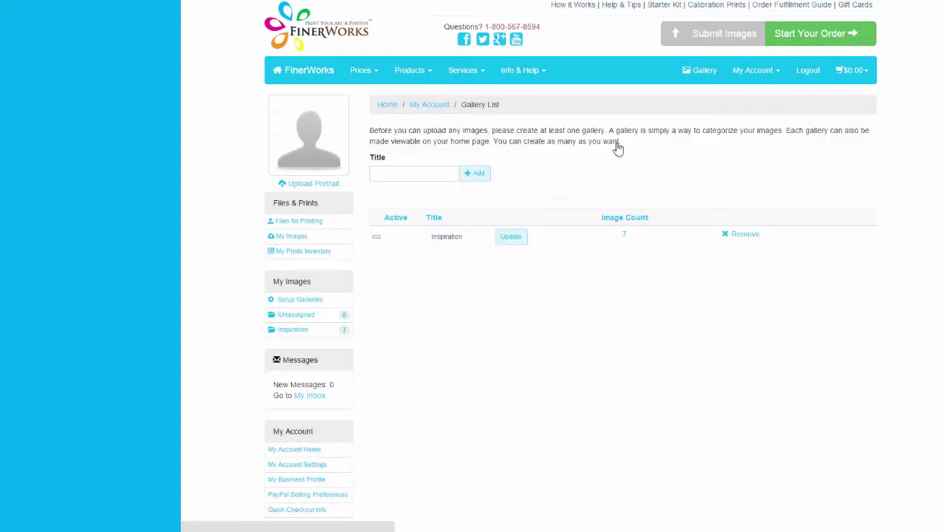
left_click(422, 175)
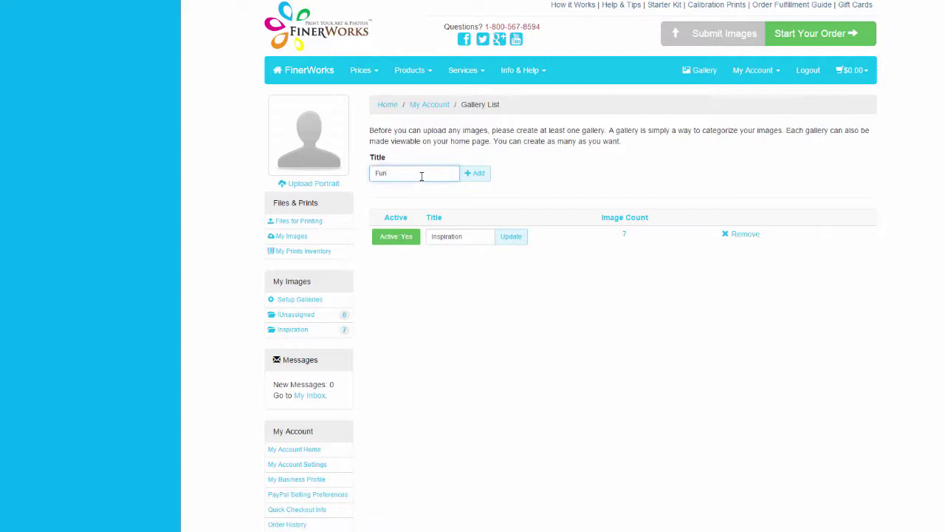
left_click(462, 179)
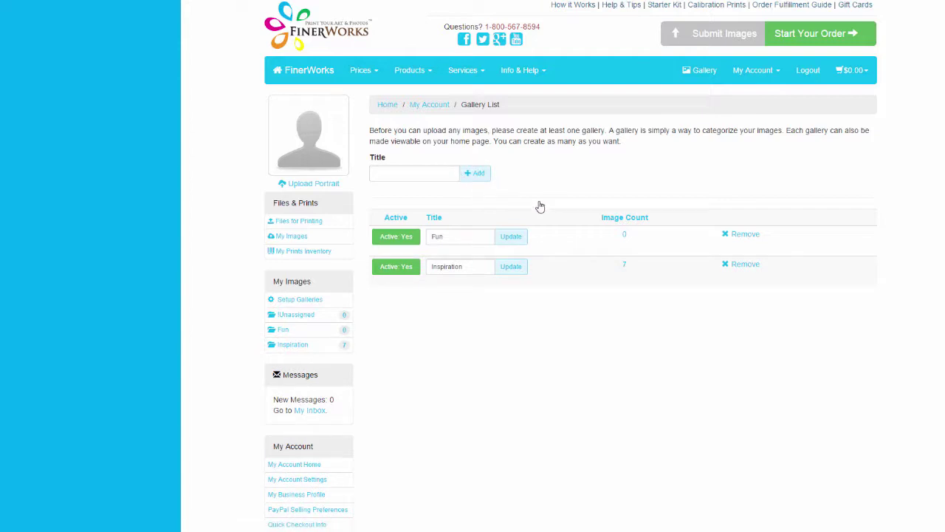
left_click(776, 75)
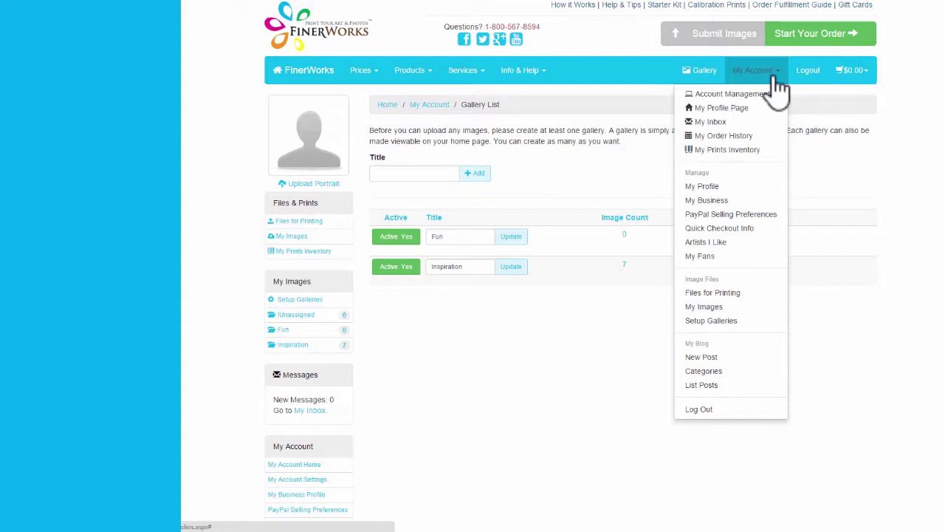
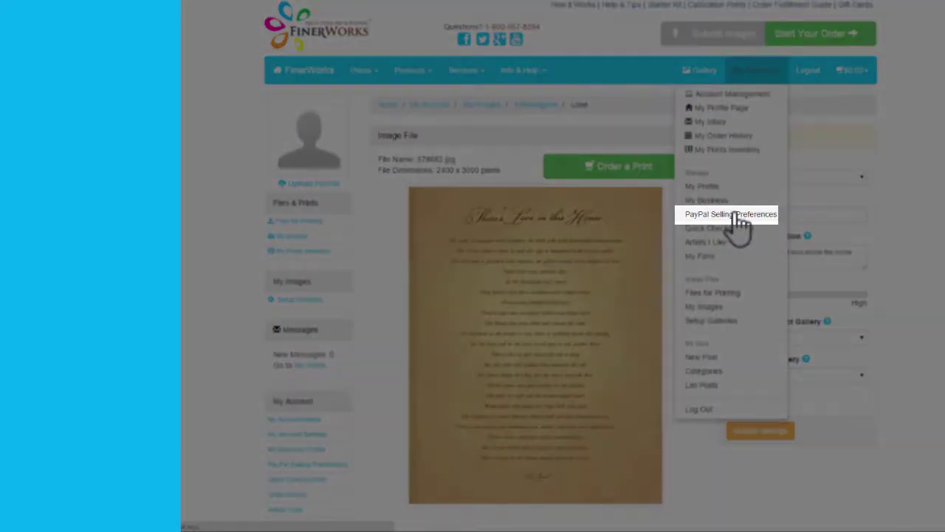
Step: Enter the PayPal account e-mail in PayPal Selling Preferences and review the shipping rate help
left_click(737, 215)
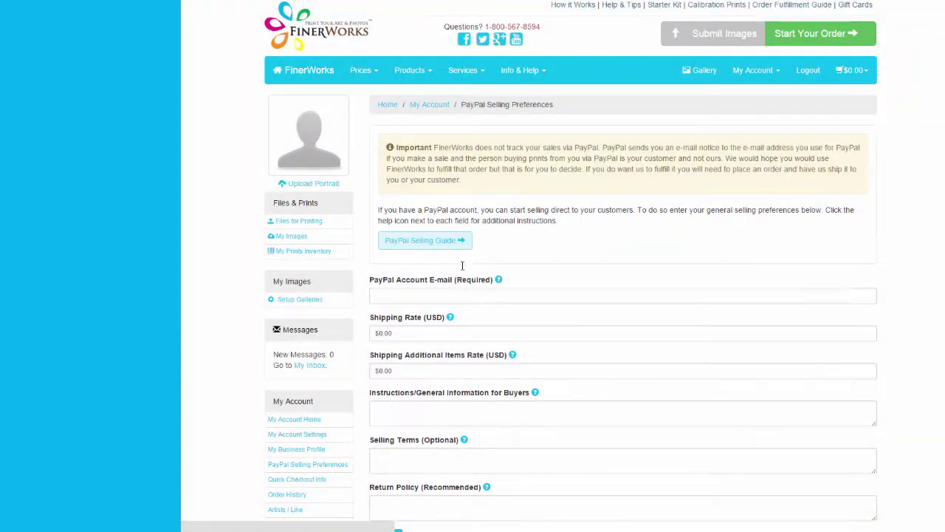
left_click(449, 299)
type("@msn.net")
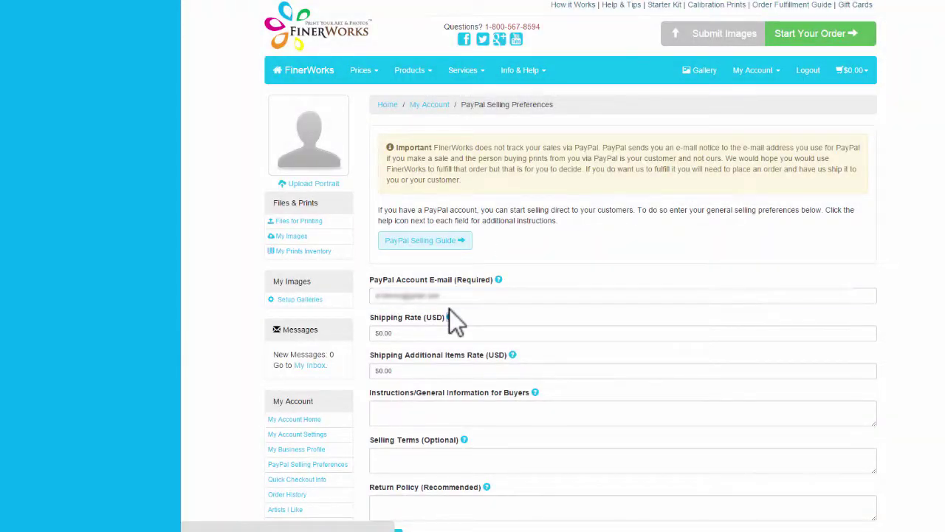
left_click(451, 317)
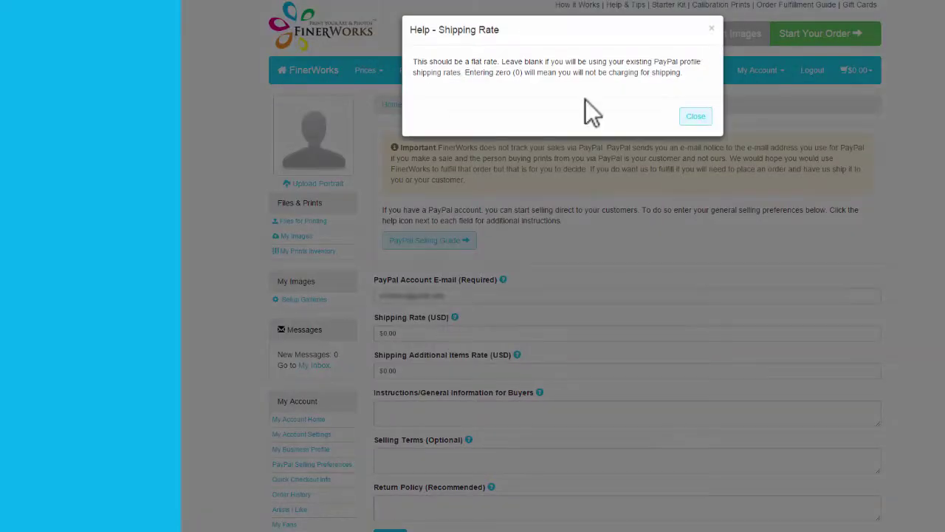
left_click(713, 26)
Step: Keep the $0.00 shipping rates, save the preferences and dismiss the update confirmation
left_click(435, 368)
scroll(431, 358, "down", 1)
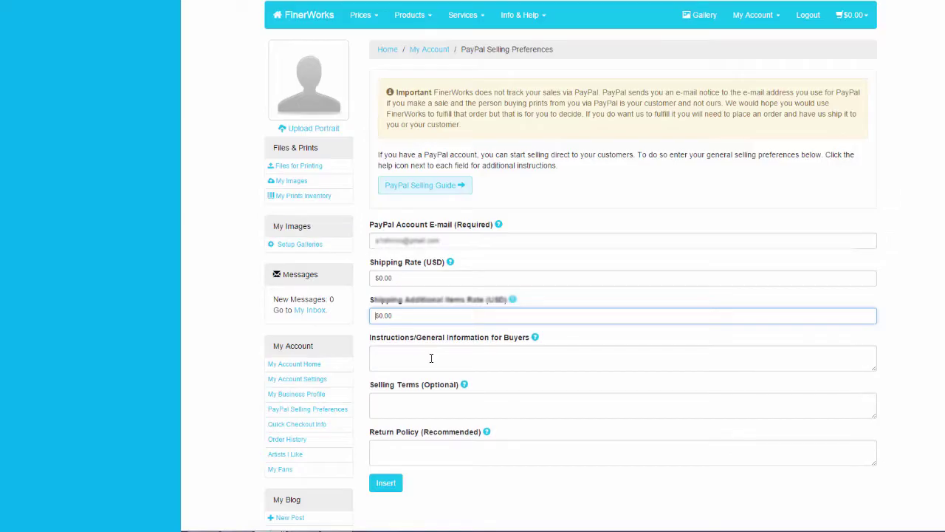
scroll(407, 413, "up", 1)
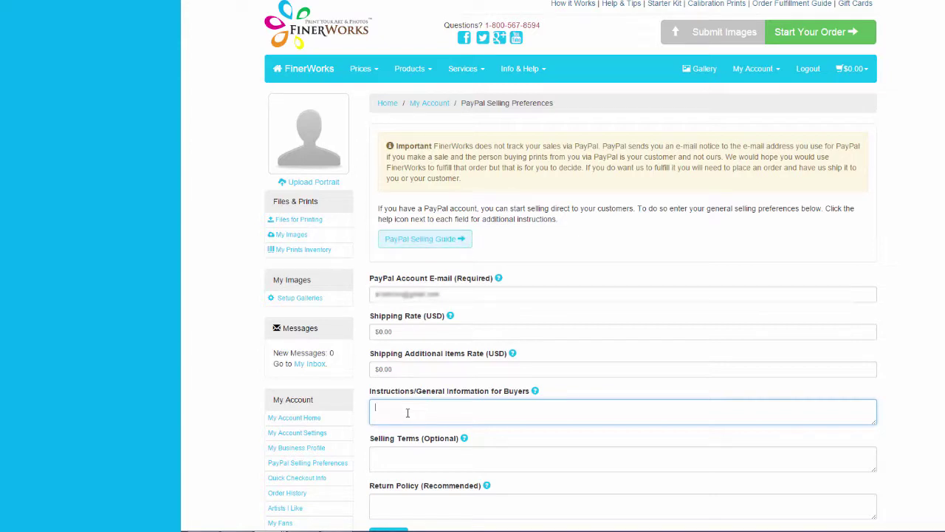
scroll(407, 413, "down", 1)
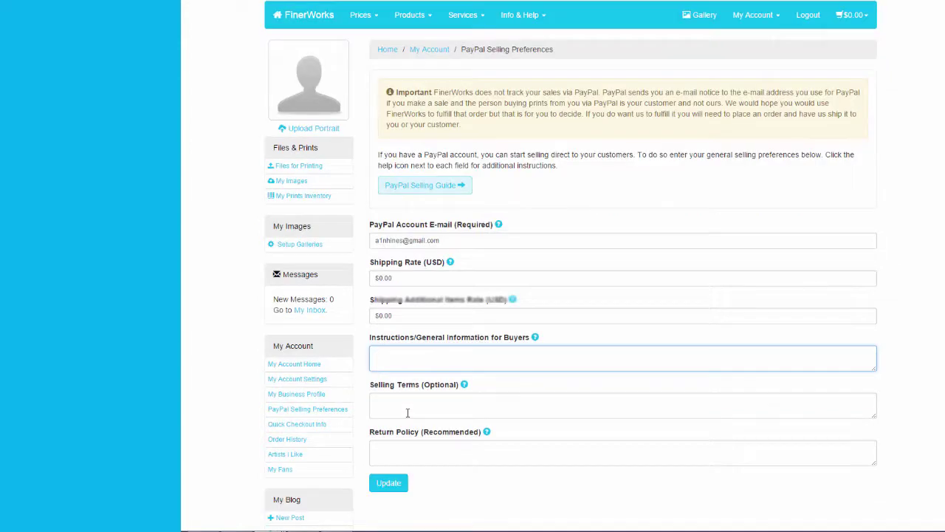
left_click(391, 493)
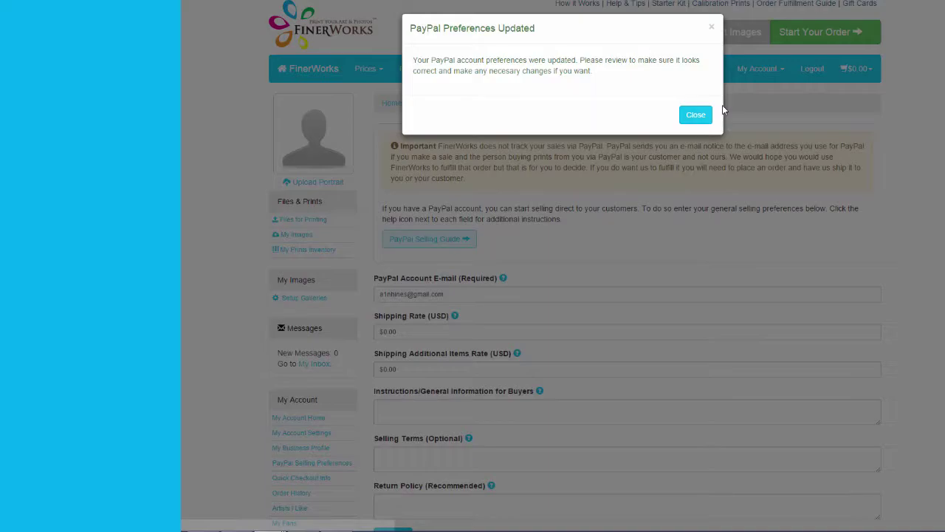
left_click(725, 107)
left_click(774, 77)
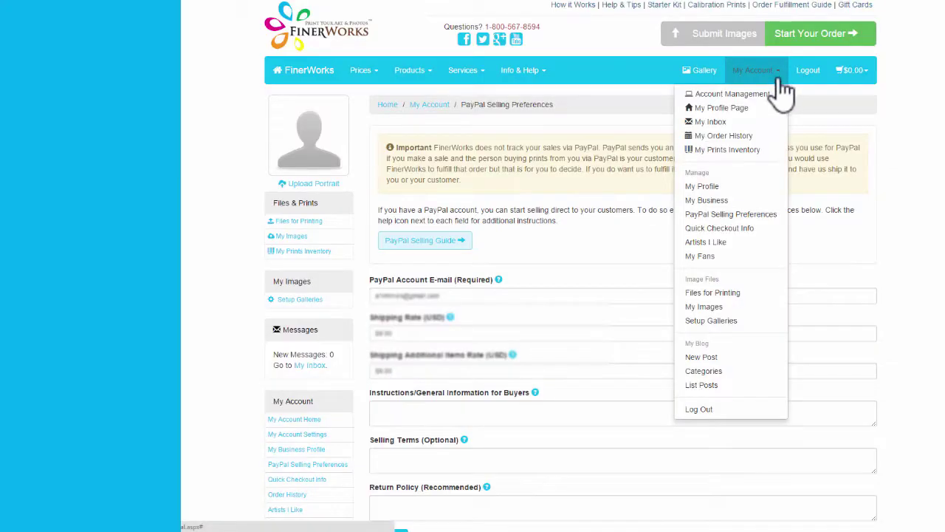
Step: Try selling the 12 x 18 Gloss Canvas print with PayPal and read the unmet gallery-assignment requirement
left_click(741, 152)
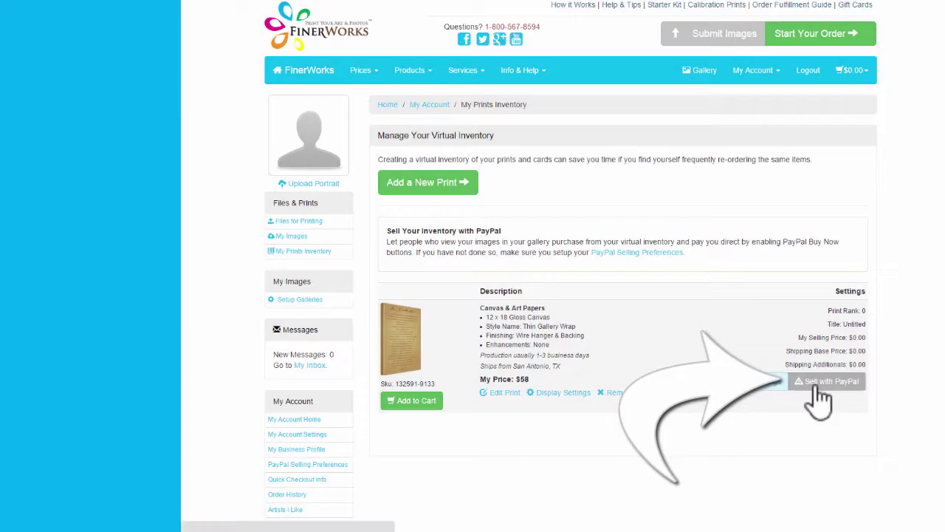
left_click(826, 381)
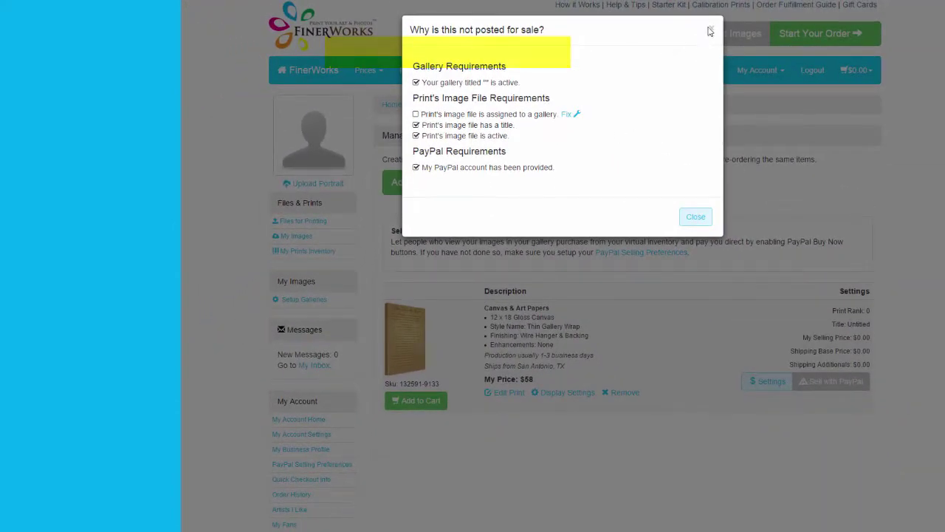
left_click(712, 28)
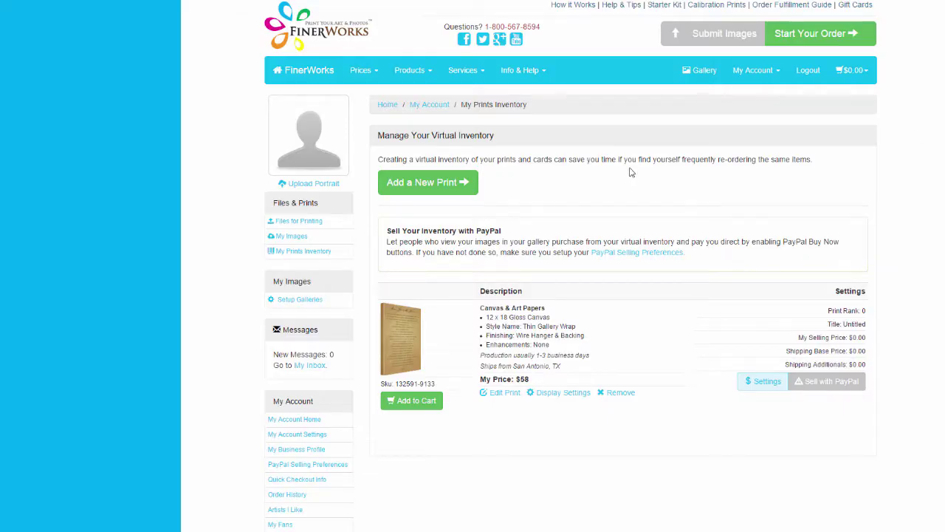
Step: Create an 'Inspiration' gallery and assign the Love image to it
left_click(754, 71)
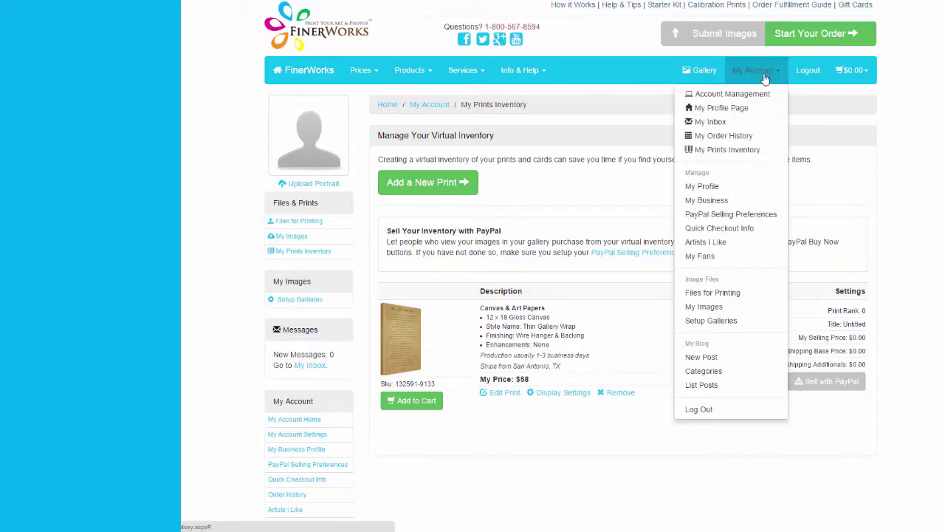
left_click(712, 321)
left_click(435, 177)
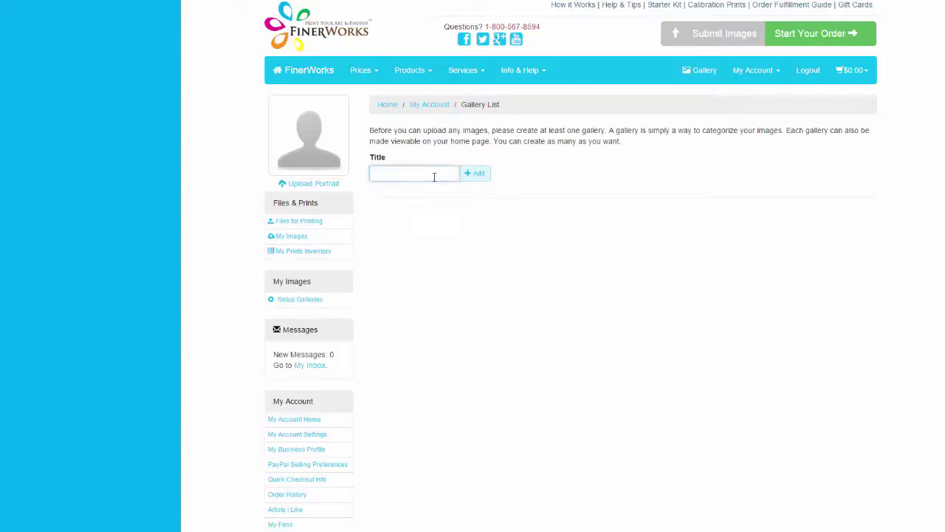
type("Inspiration")
left_click(482, 177)
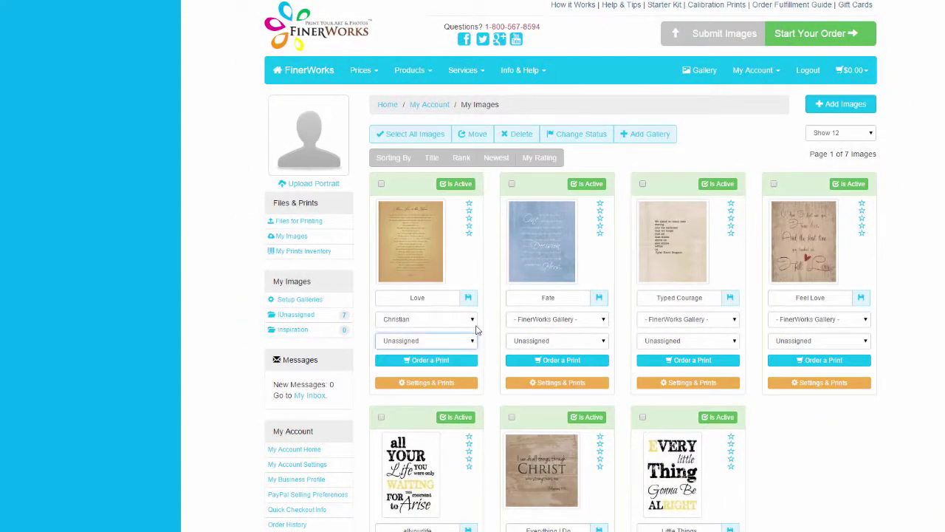
left_click(473, 340)
left_click(465, 359)
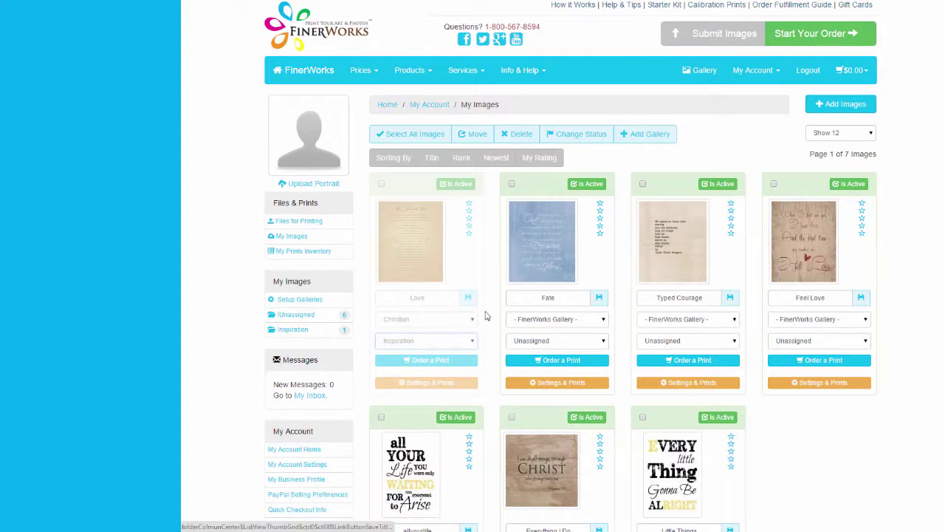
Step: Turn Buy Now on for the canvas print in My Prints Inventory
left_click(754, 70)
left_click(727, 153)
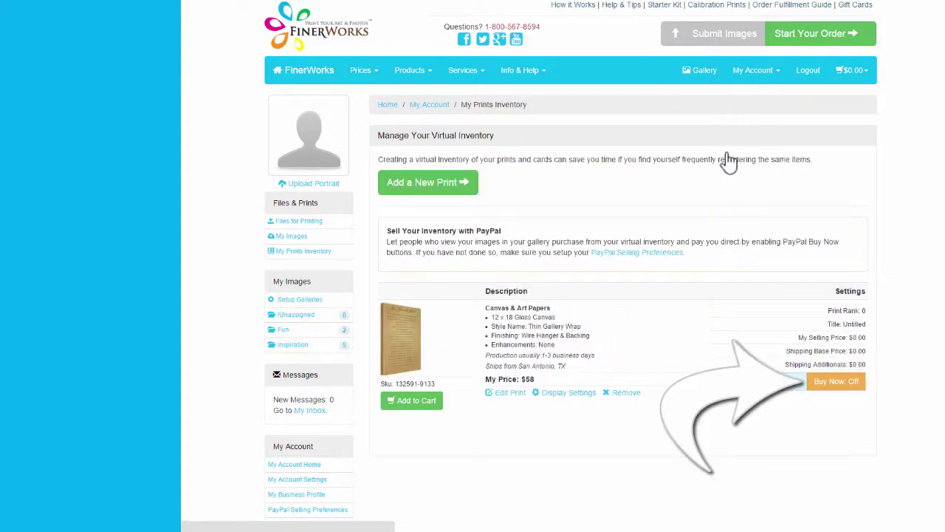
left_click(835, 382)
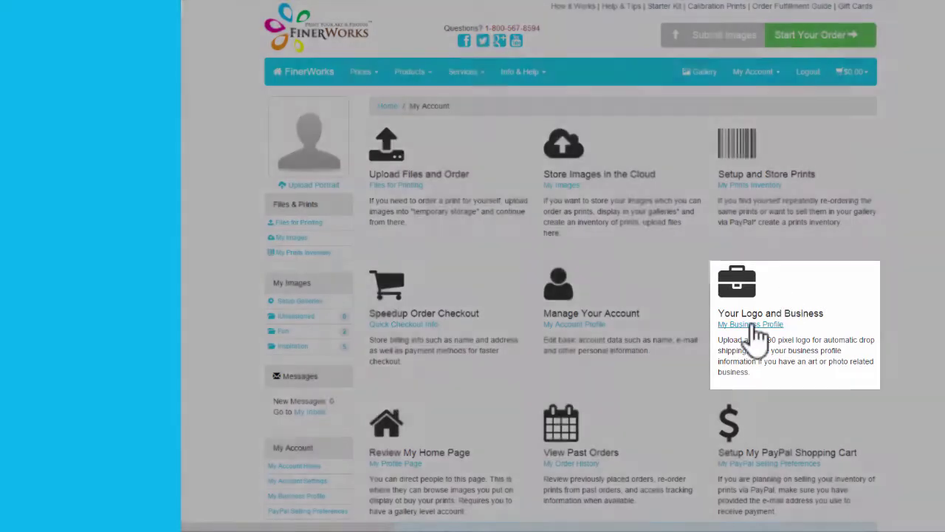
Step: Upload the logo image file to the business profile
left_click(750, 324)
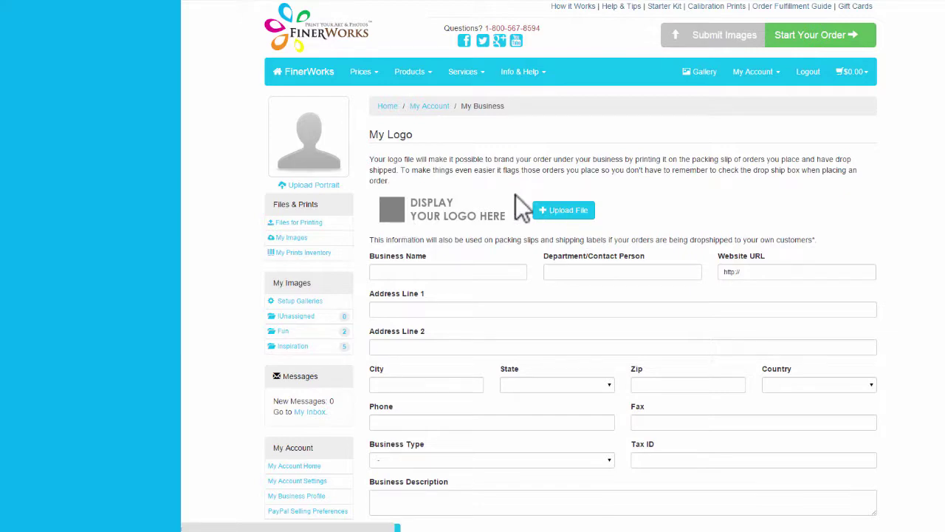
left_click(580, 220)
left_click(432, 78)
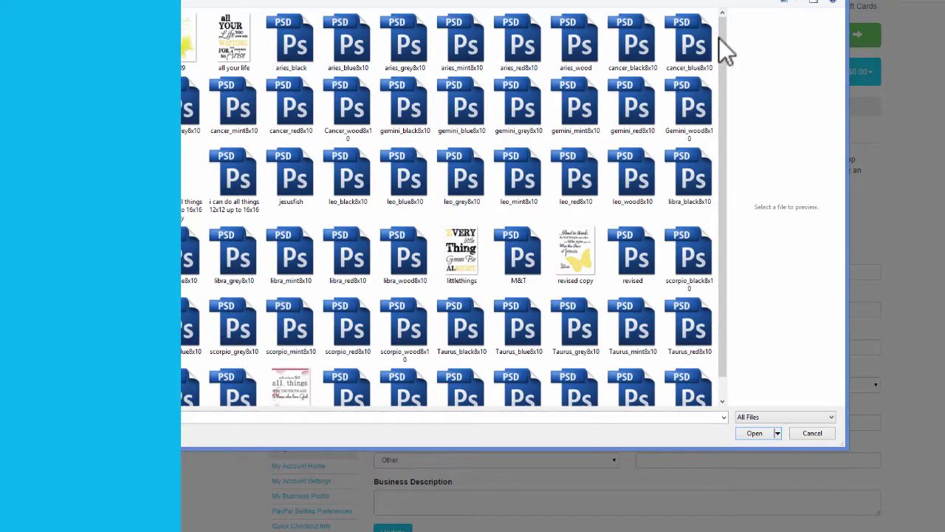
scroll(590, 259, "down", 1)
left_click(481, 392)
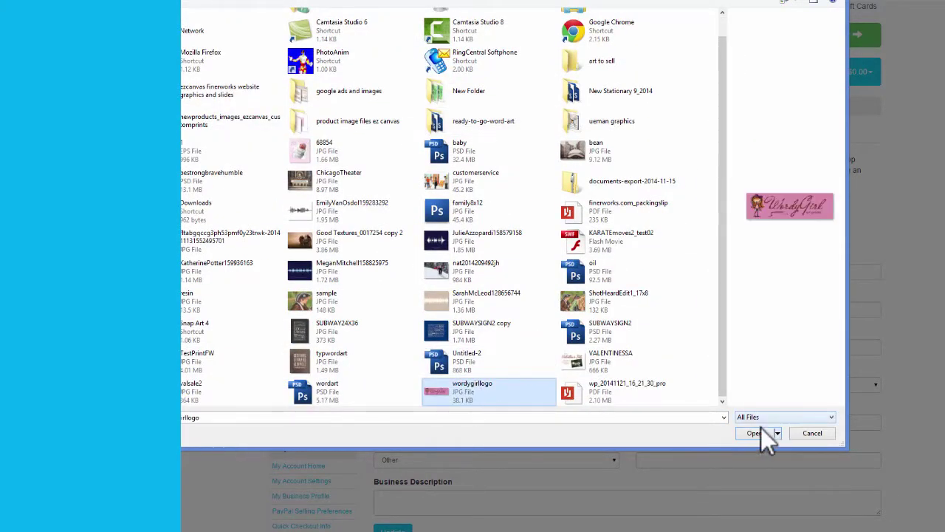
left_click(754, 433)
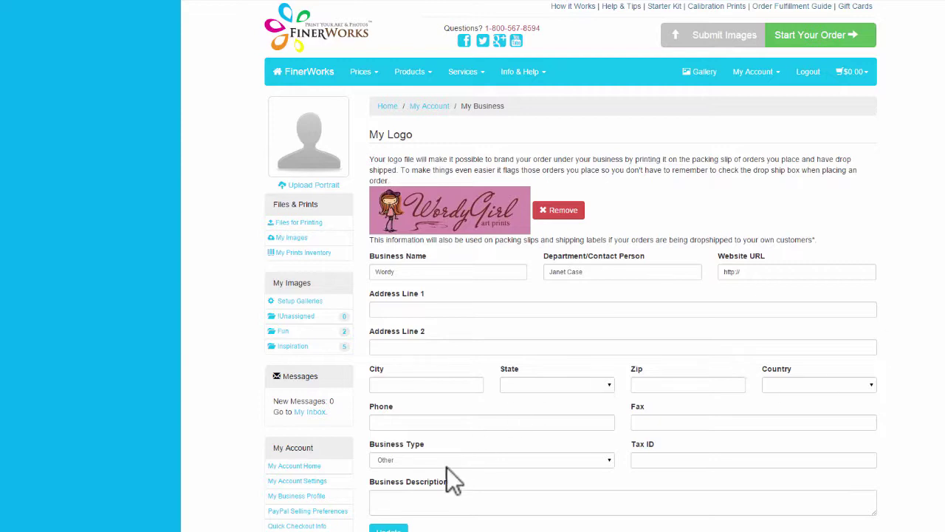
Step: Fill in the business street address, city, zip code, state Texas and country United States
left_click(453, 311)
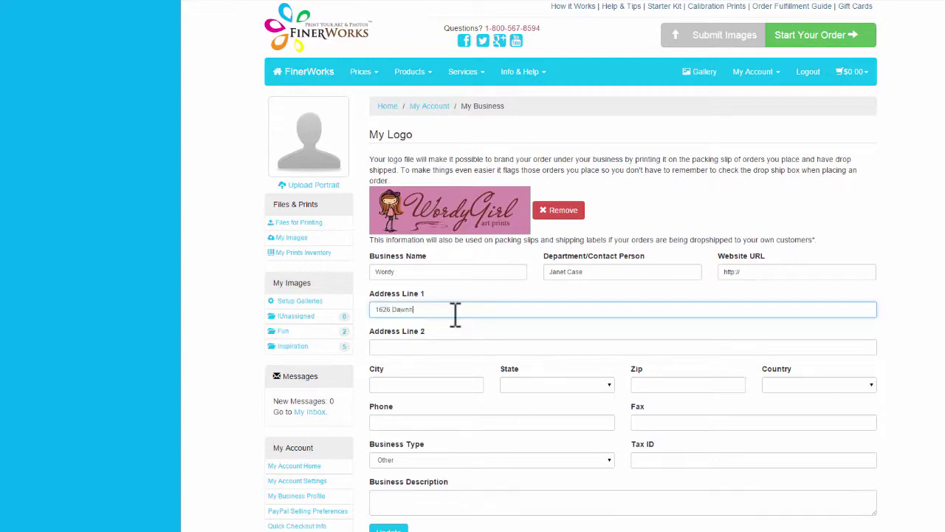
key("Tab")
key("Tab")
type("Selma")
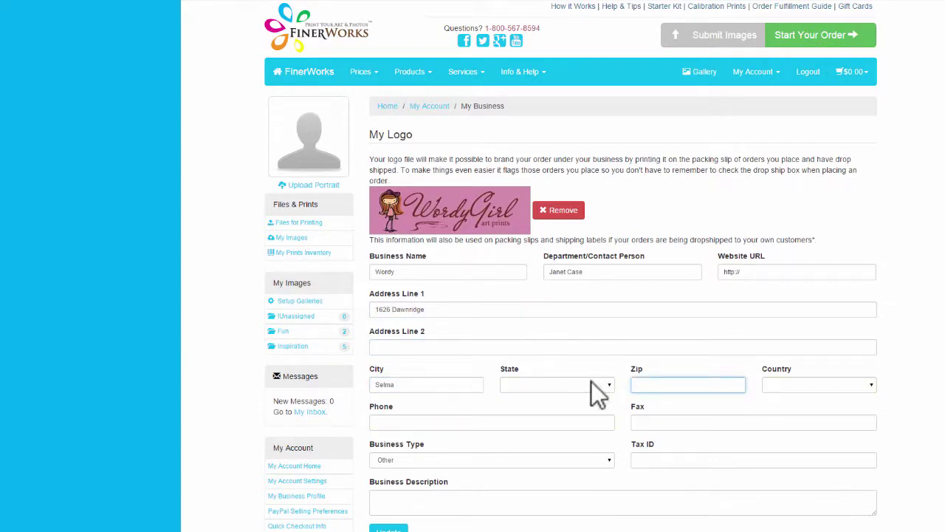
left_click(567, 384)
left_click(567, 384)
left_click(654, 384)
type("78213")
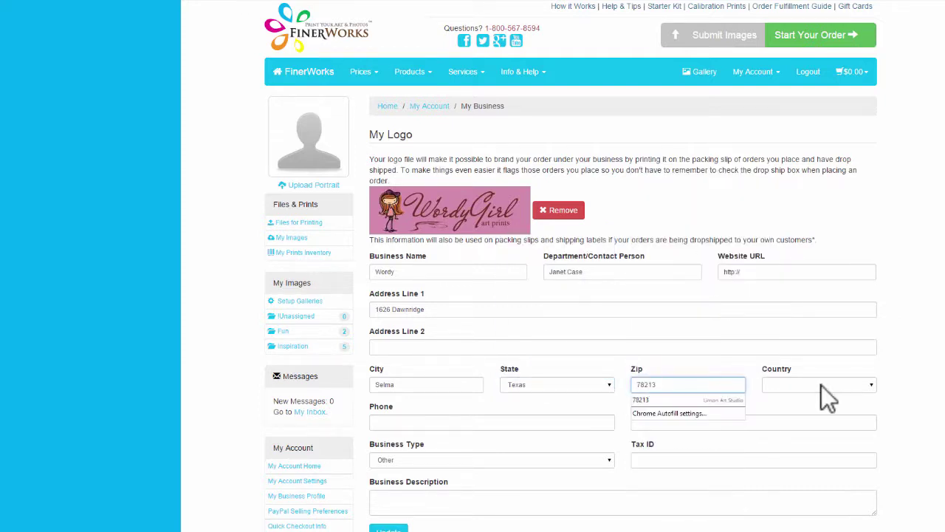
left_click(821, 384)
left_click(824, 238)
Step: Enter the business phone number, tax ID and description 'Enter business description here.', then save
left_click(435, 424)
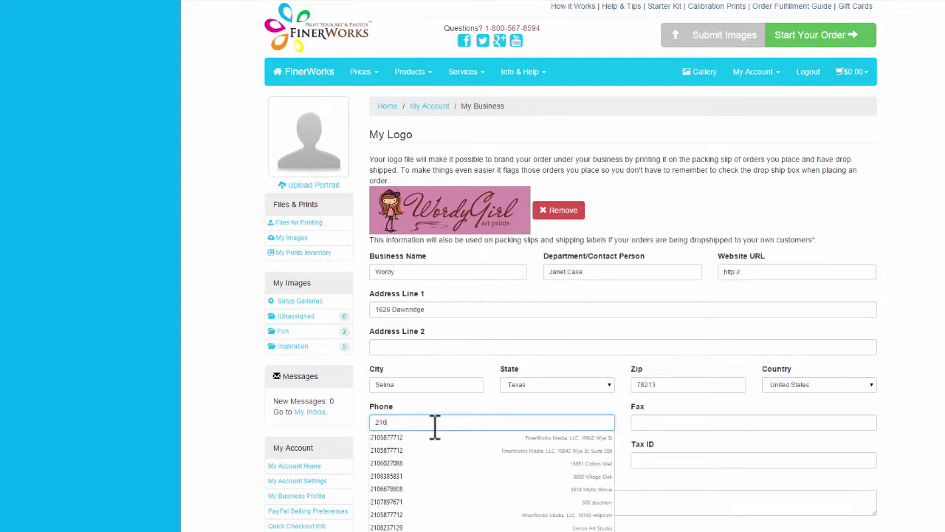
left_click(652, 460)
type("99999999999")
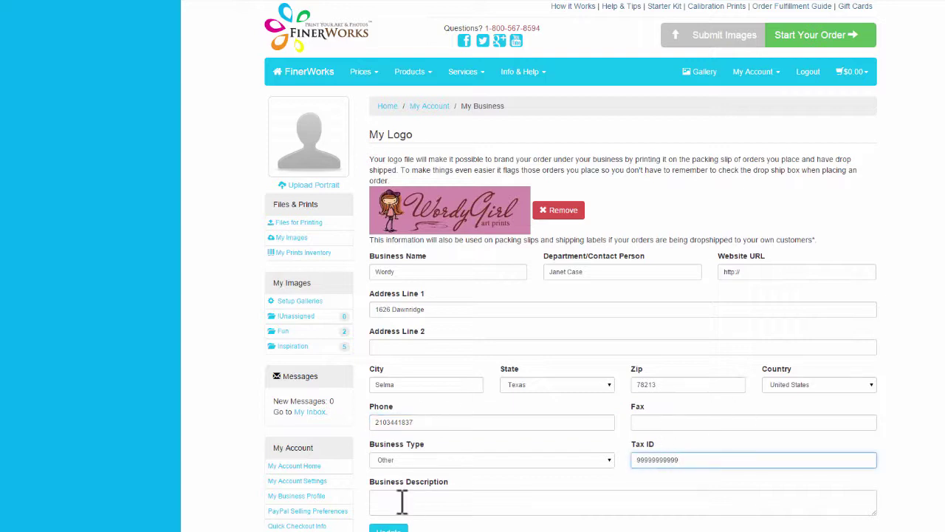
left_click(402, 502)
type("Enter business description here.")
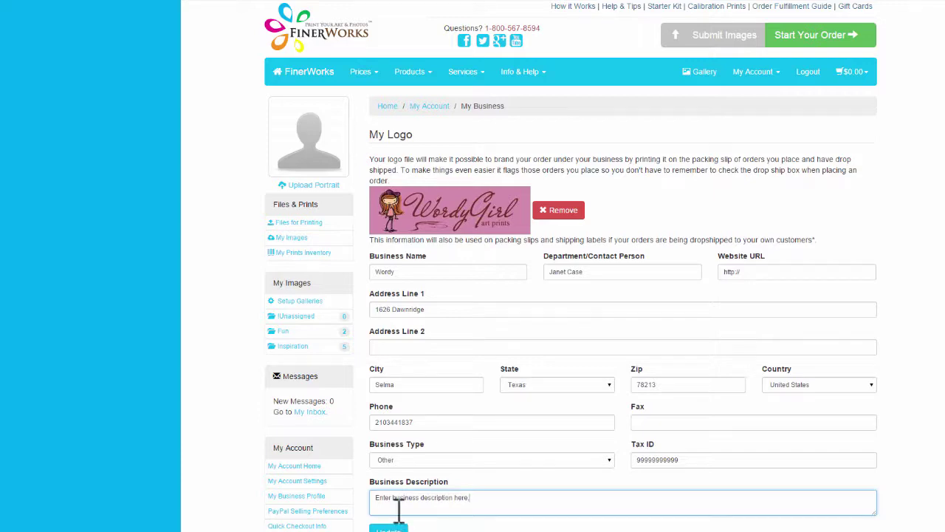
scroll(399, 496, "down", 1)
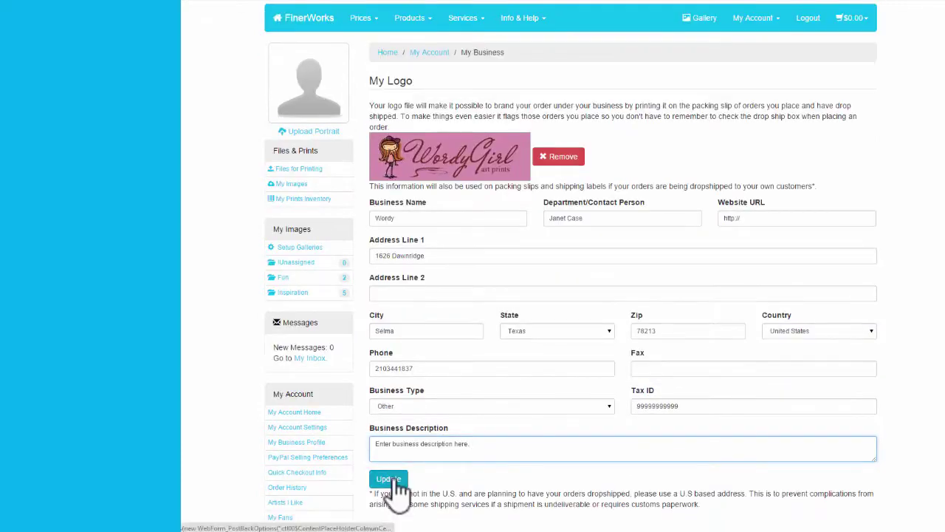
left_click(392, 480)
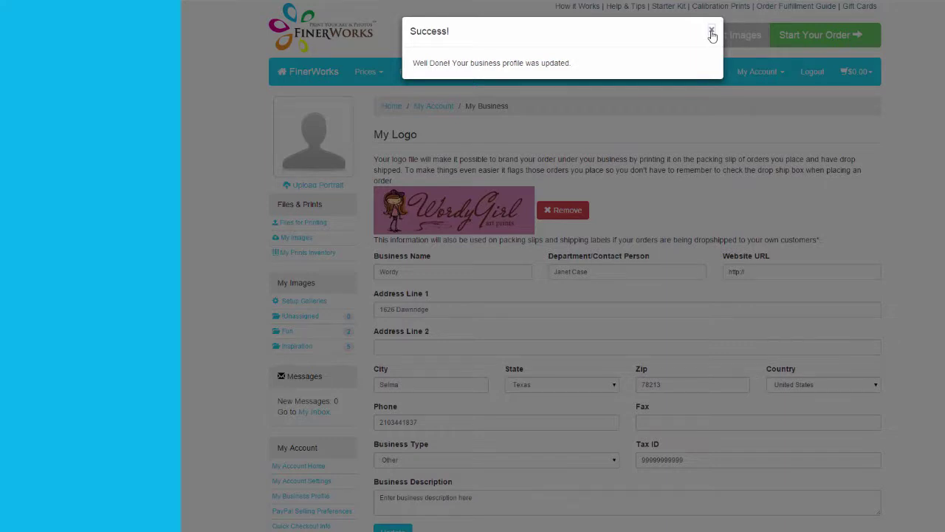
Step: Close the success popup, open My Profile Page and pick Love from the Inspiration gallery
left_click(712, 33)
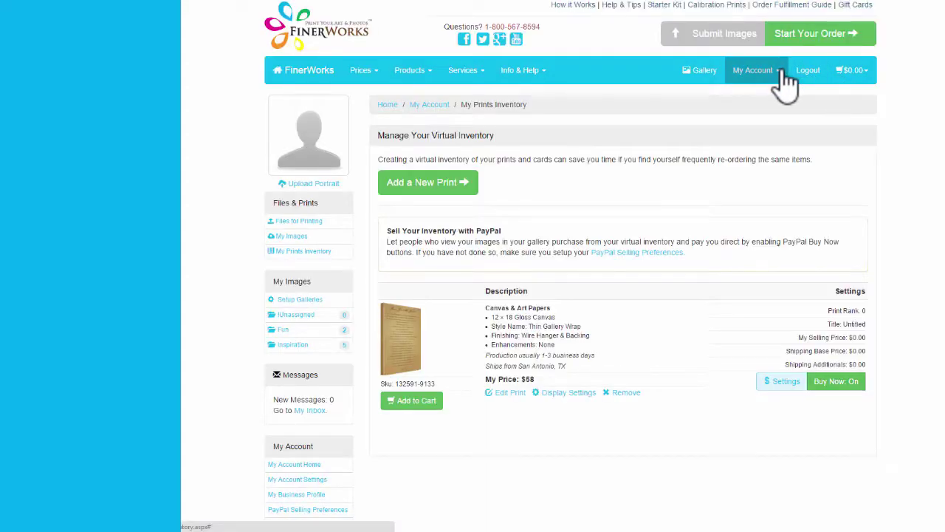
left_click(783, 74)
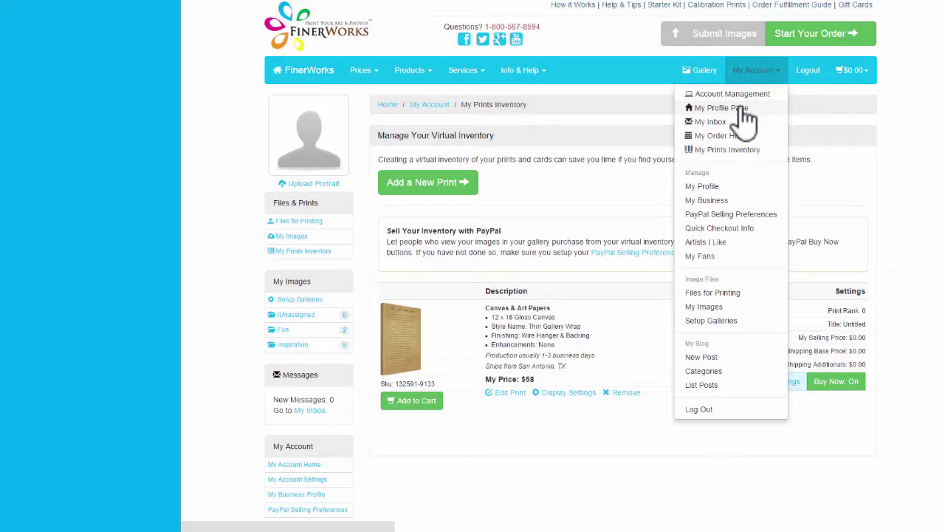
left_click(742, 119)
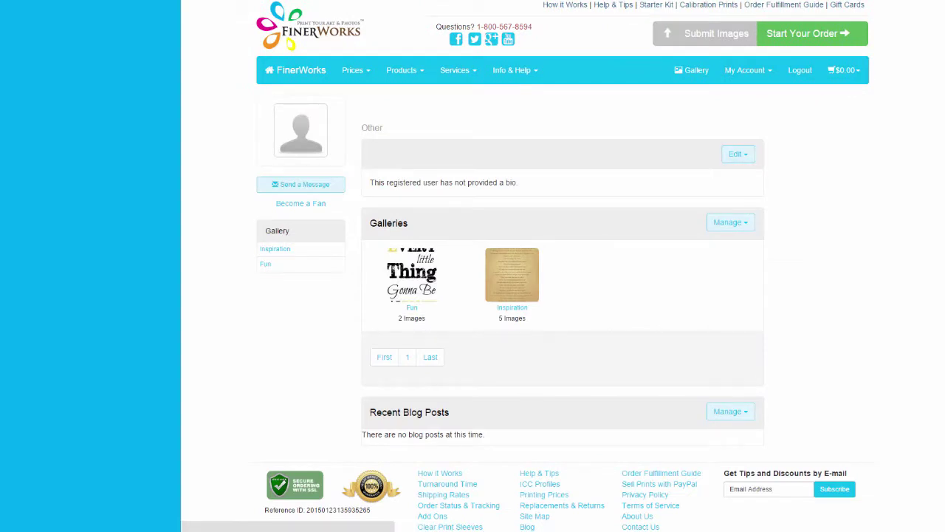
left_click(512, 277)
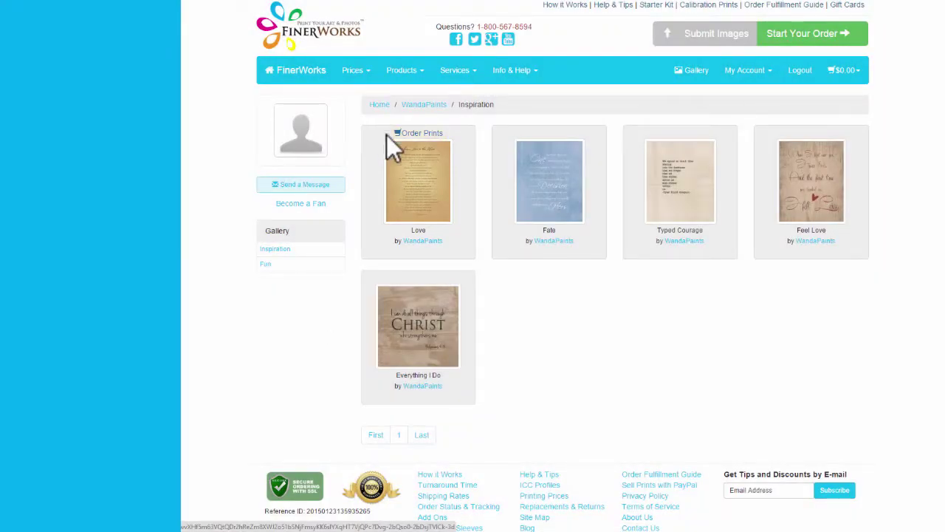
left_click(406, 187)
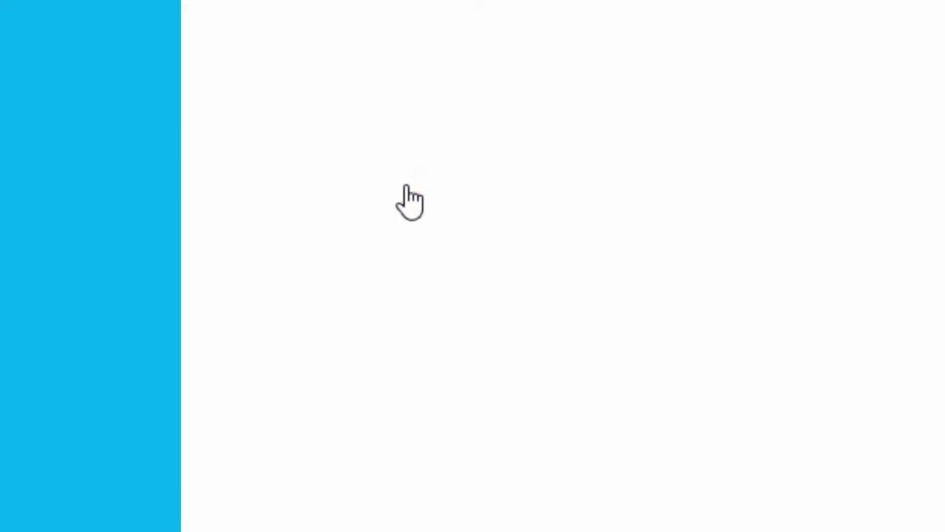